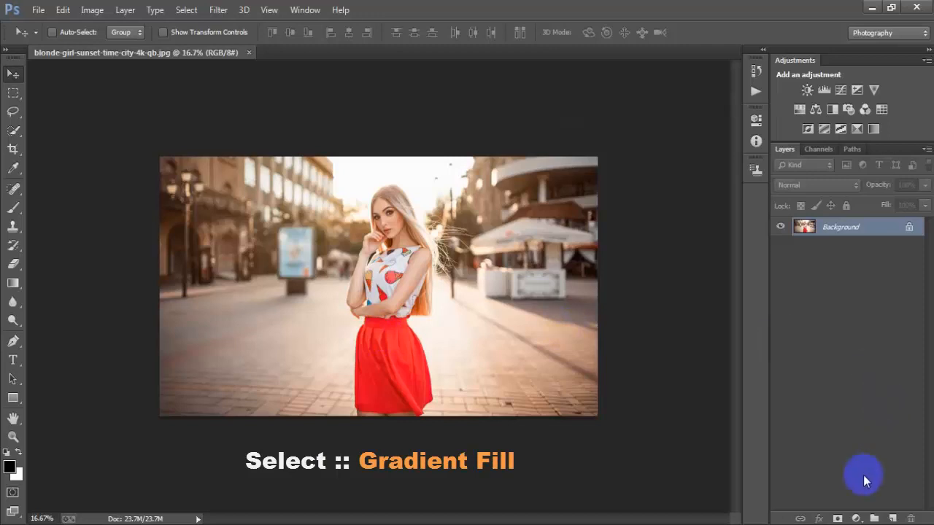
Step: Add a Gradient fill layer above the Background using the Neutral Density preset
click(856, 519)
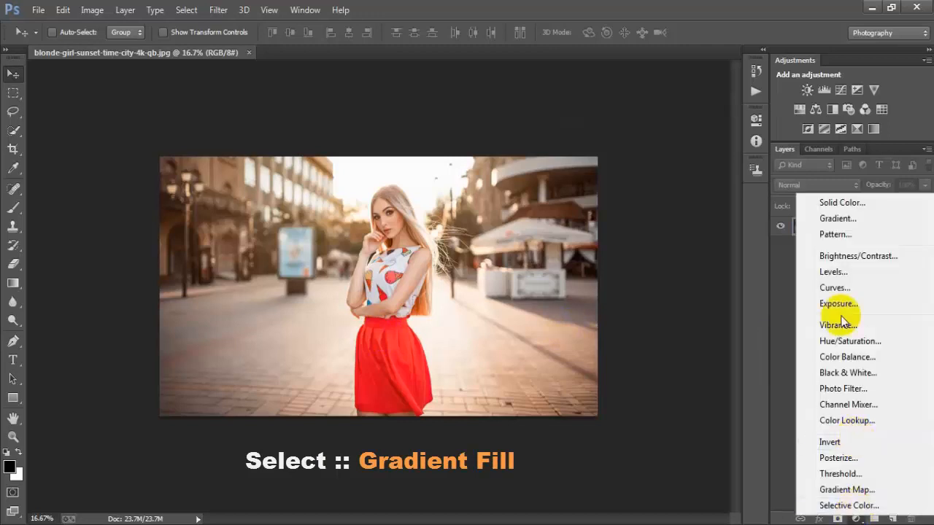
click(870, 224)
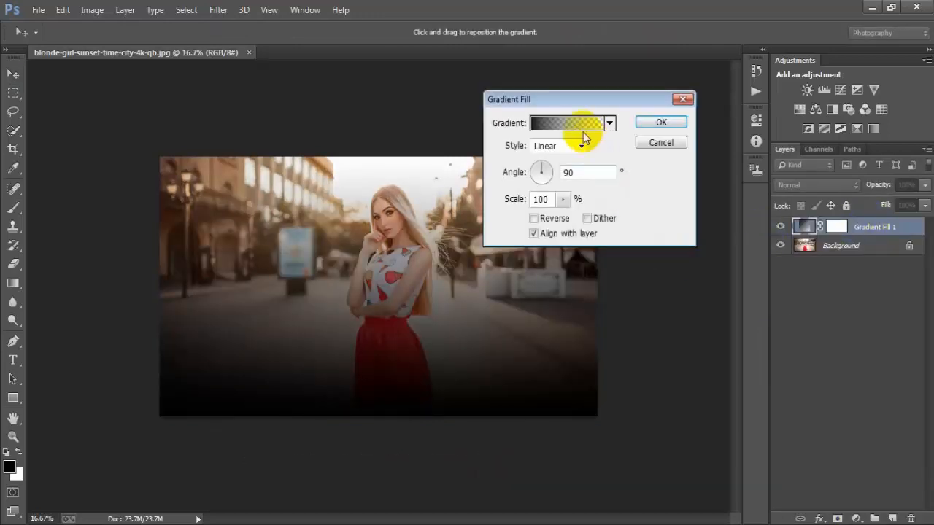
click(569, 124)
click(500, 135)
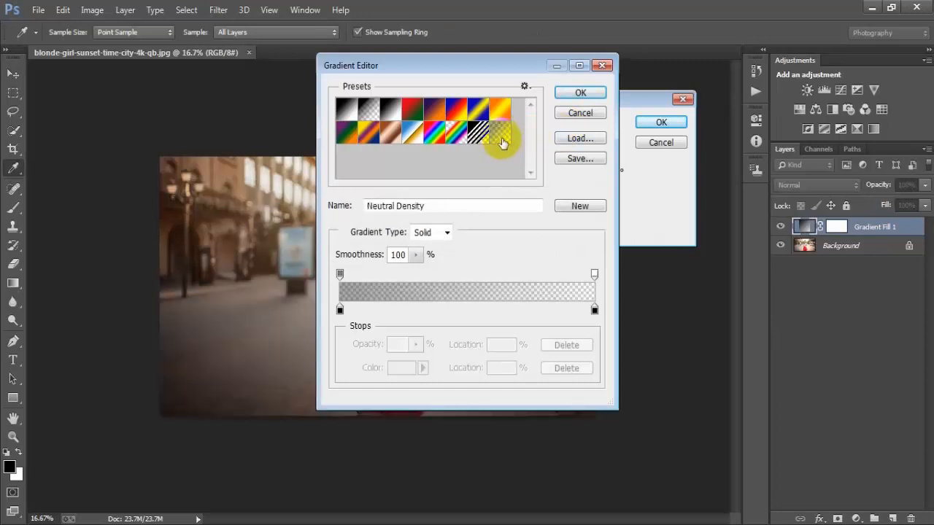
click(580, 92)
Step: Reposition the gradient downward on the photo, accept the fill, and compare the image with the fill layer hidden and shown
drag(394, 230, 361, 294)
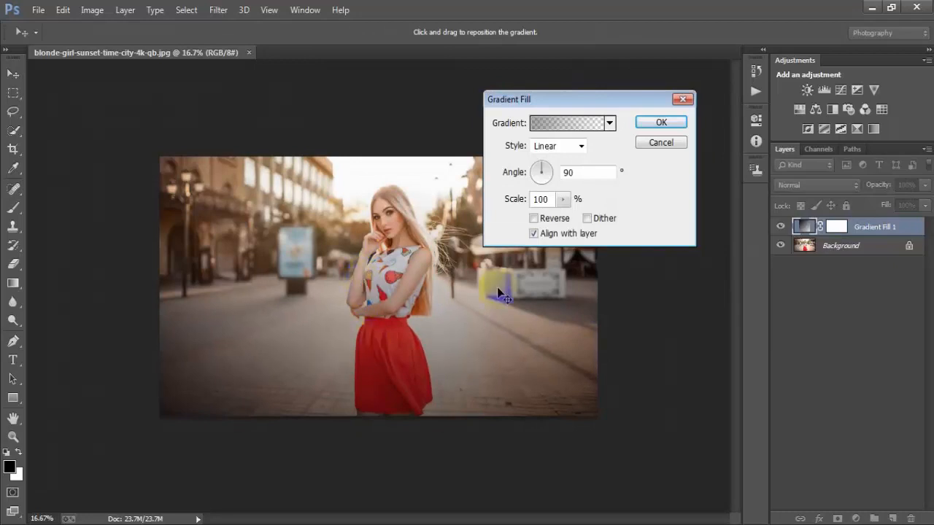
click(652, 121)
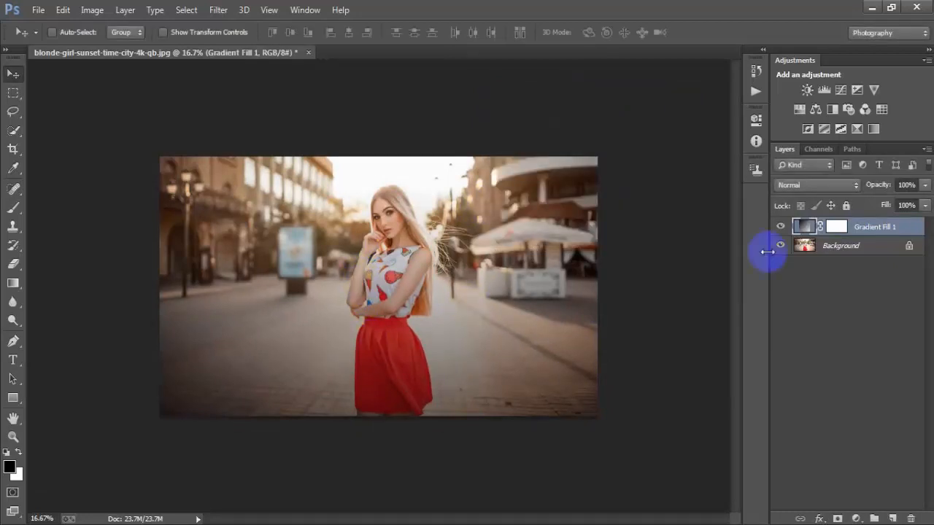
click(781, 226)
click(781, 226)
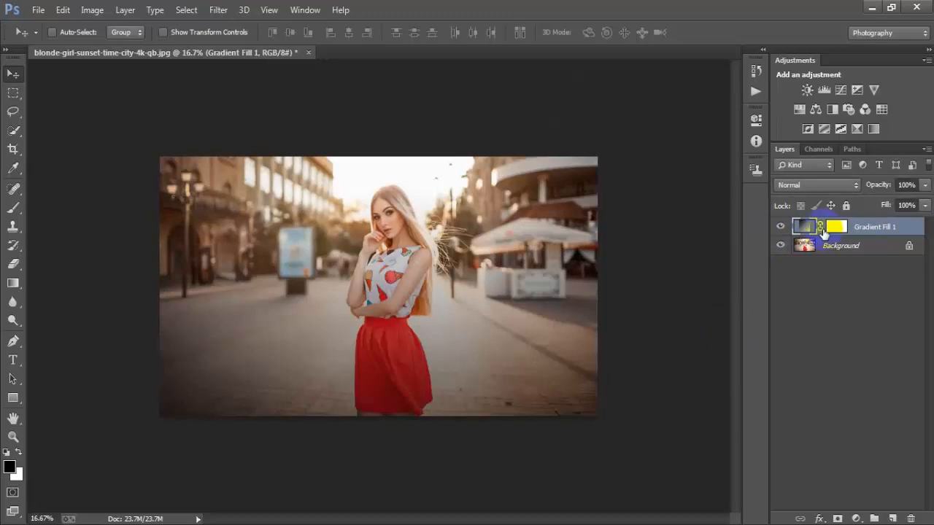
Step: Add a Gradient Map adjustment layer above the gradient fill and choose the Violet, Orange preset
click(857, 519)
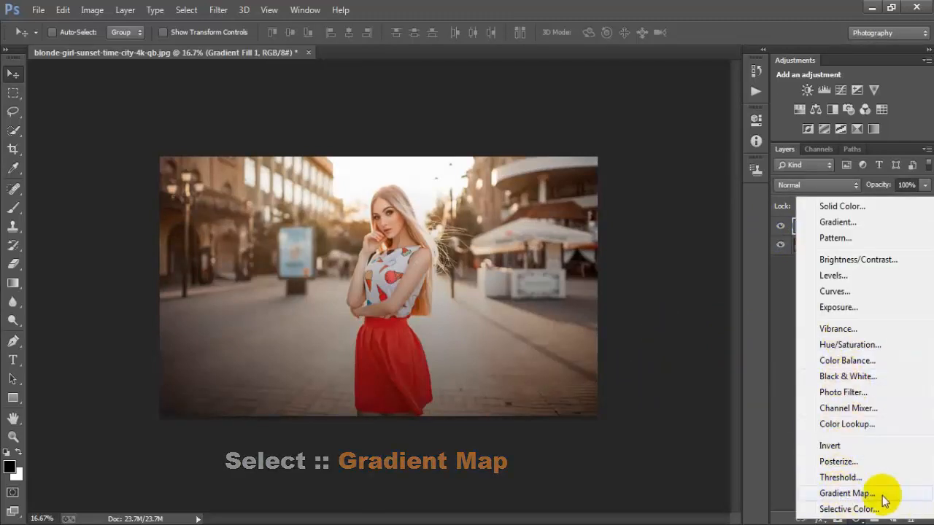
click(904, 496)
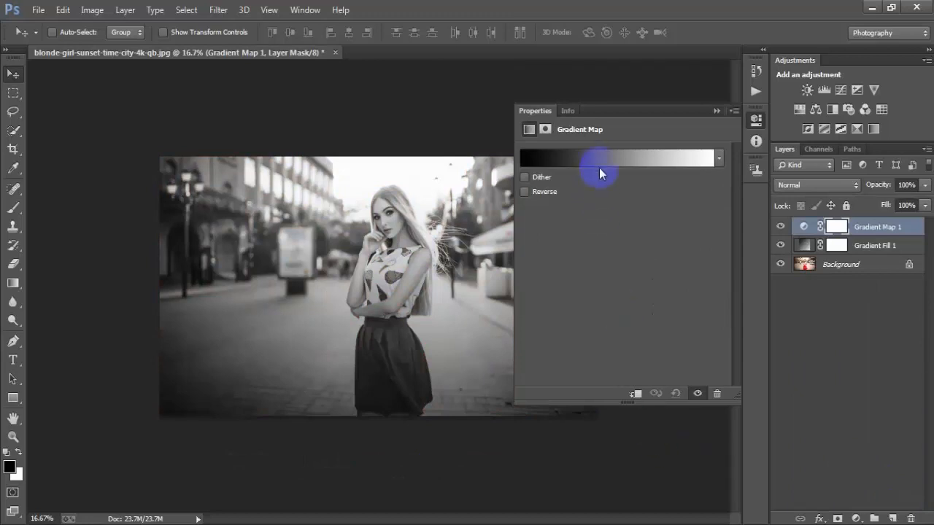
click(598, 157)
click(433, 110)
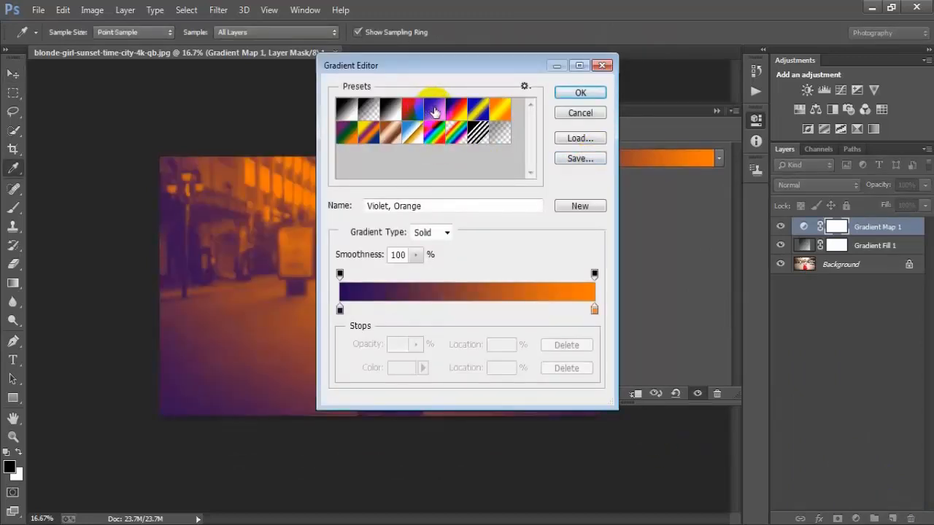
Step: Change the gradient map's starting color stop at location 0% to 0a1e59 and accept the gradient
click(339, 309)
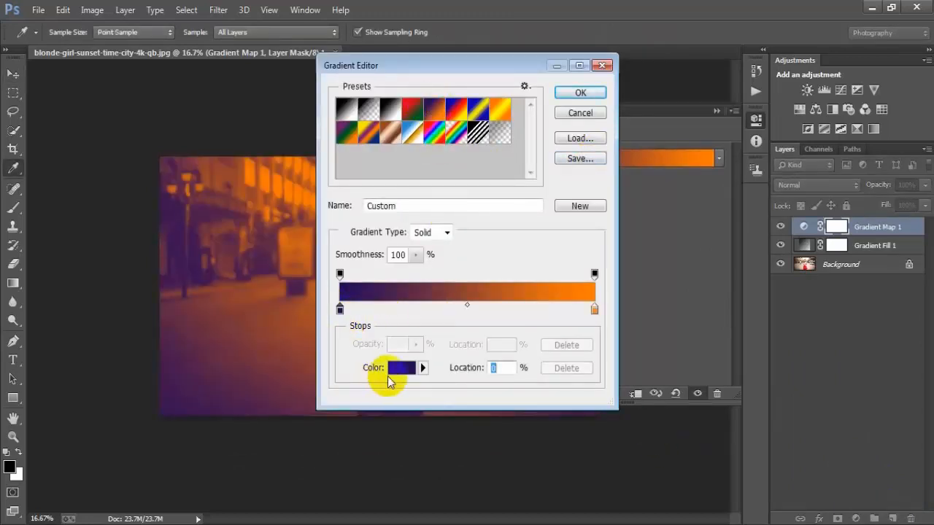
click(401, 368)
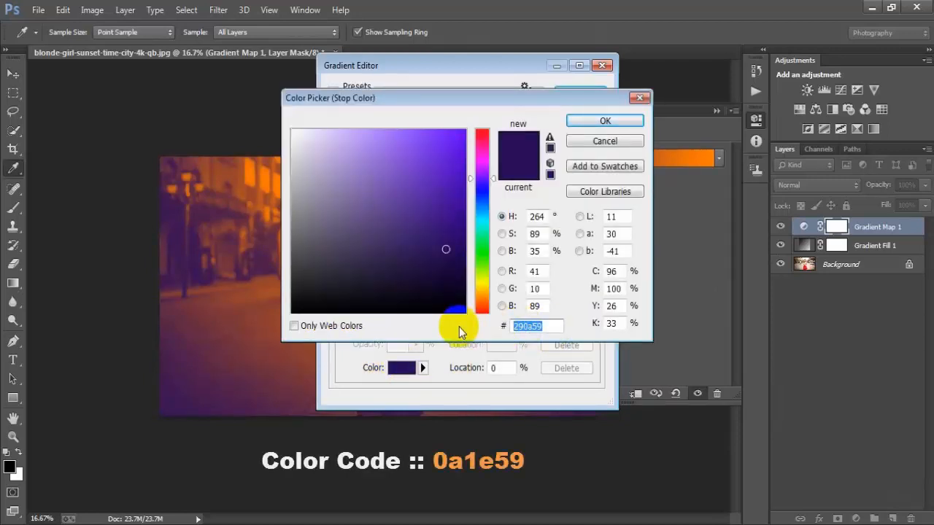
text(0a1)
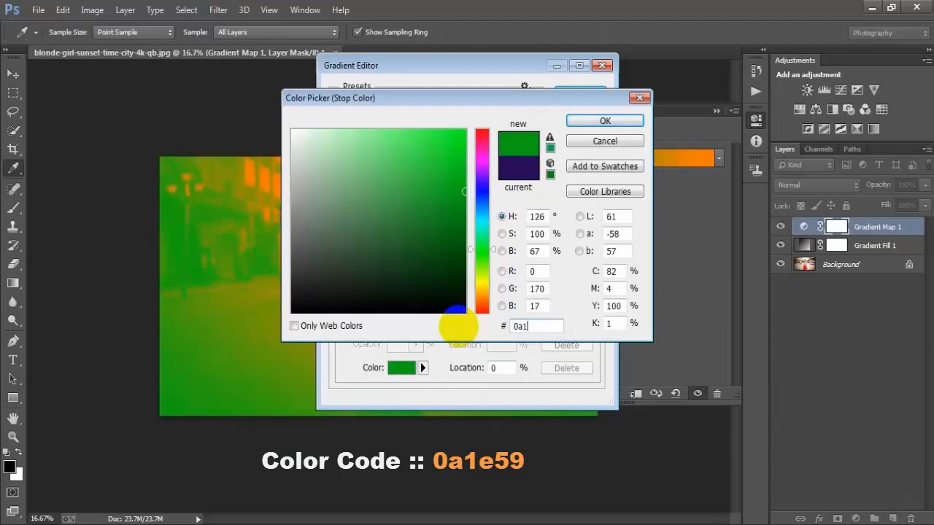
text(e59)
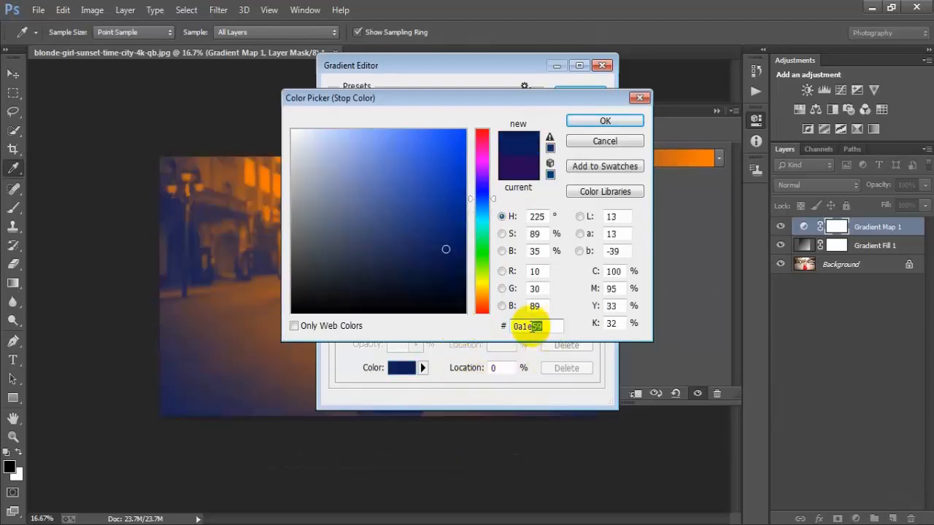
click(605, 121)
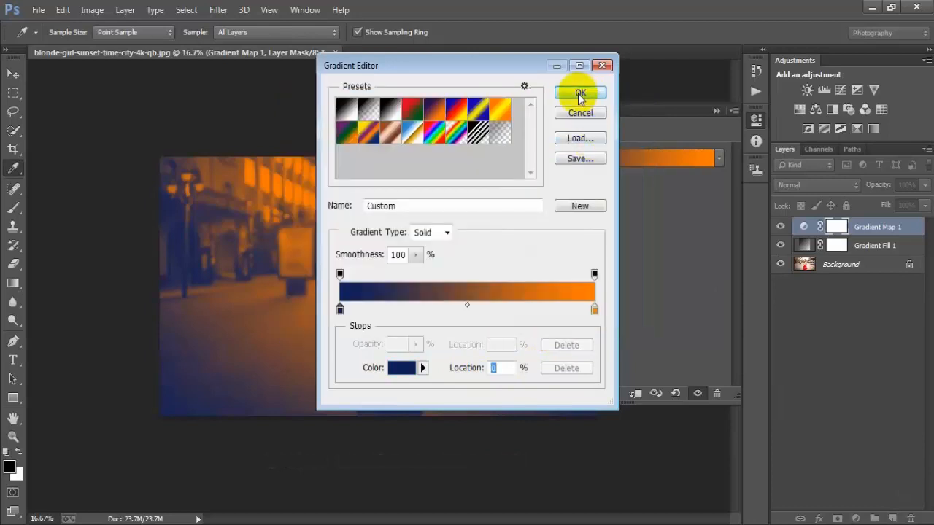
click(577, 93)
click(715, 111)
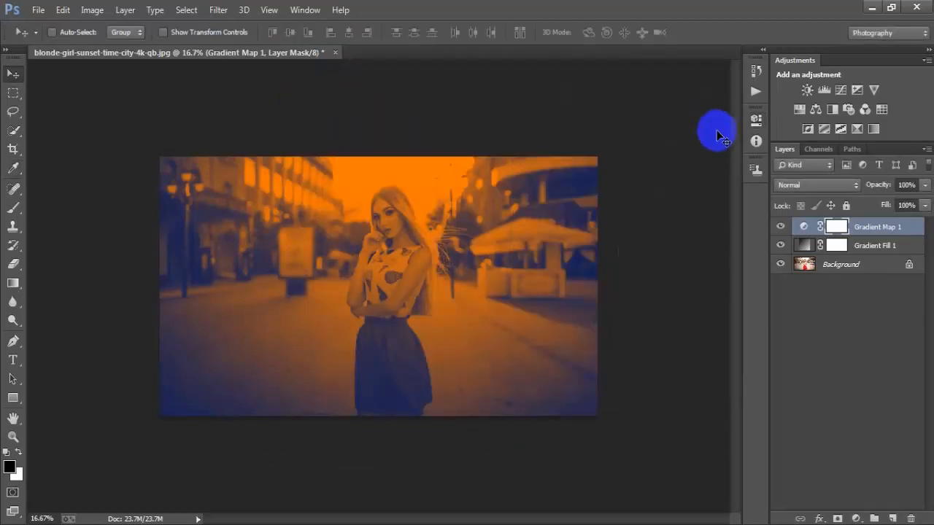
Step: Compare the image with the gradient map hidden and shown, and set that layer's blend mode to Overlay
click(780, 228)
click(780, 228)
click(806, 187)
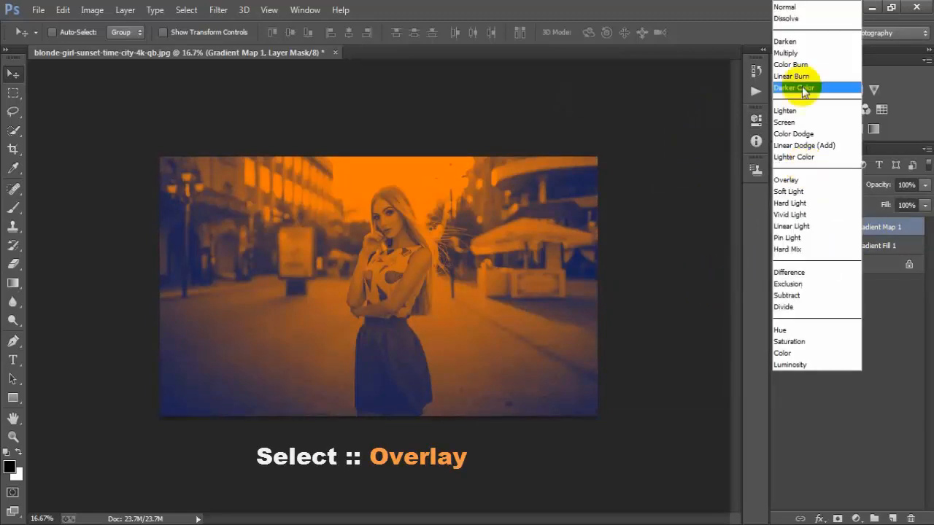
click(787, 179)
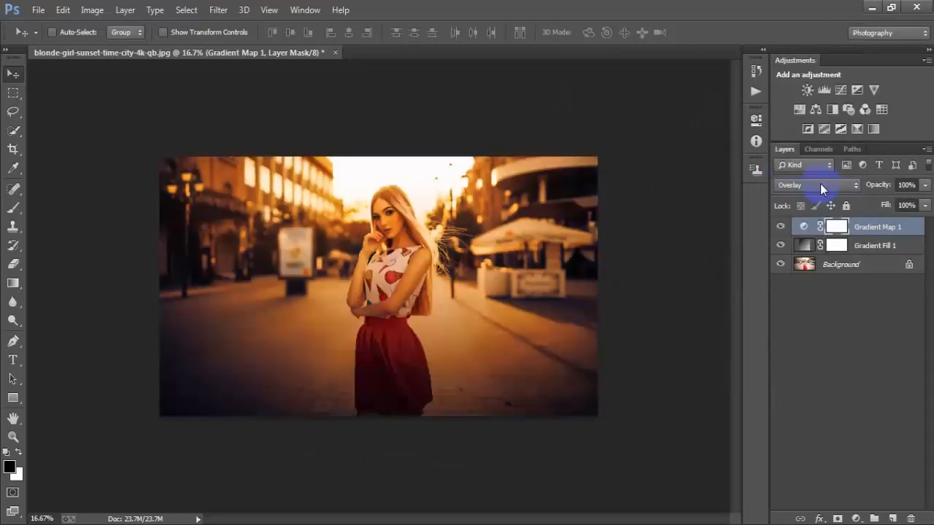
Step: Reduce the gradient map layer's Fill to 26% and compare the image with the layer hidden and shown
click(925, 205)
drag(884, 225, 882, 226)
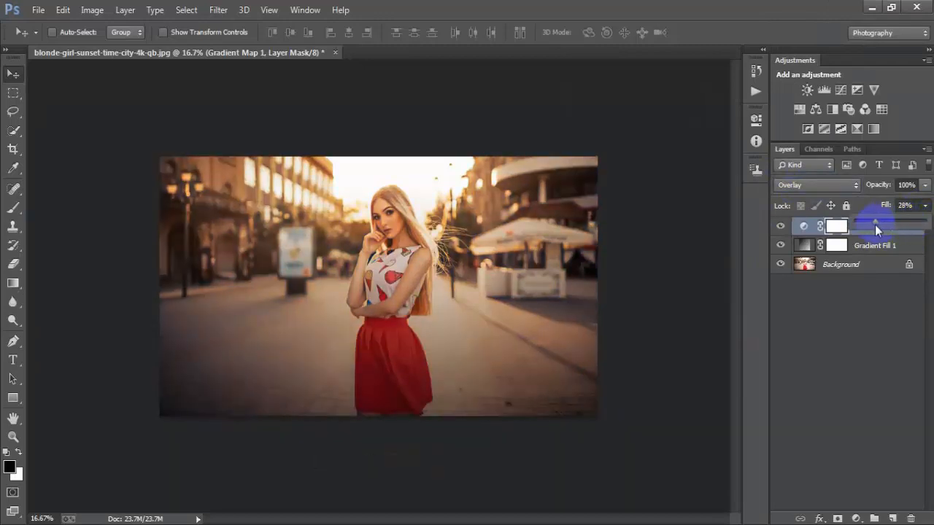
drag(875, 230, 874, 230)
click(708, 280)
click(780, 226)
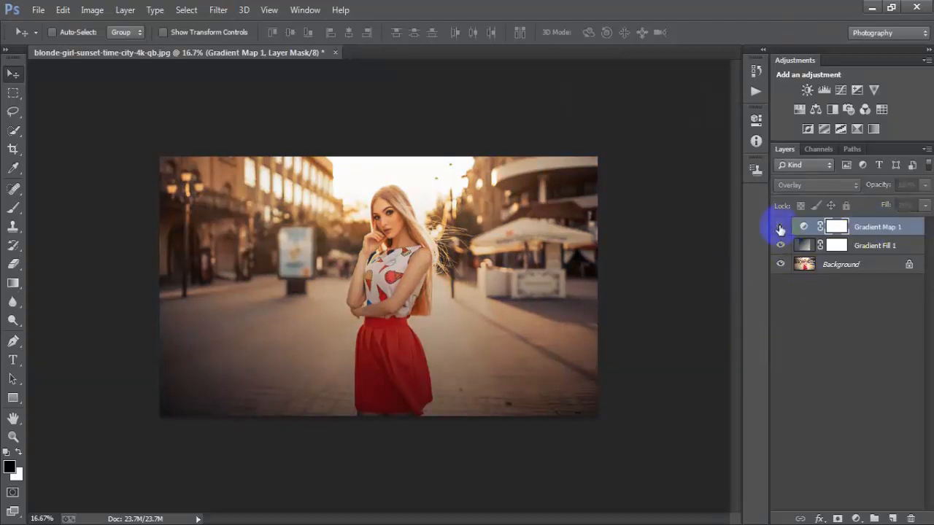
click(780, 226)
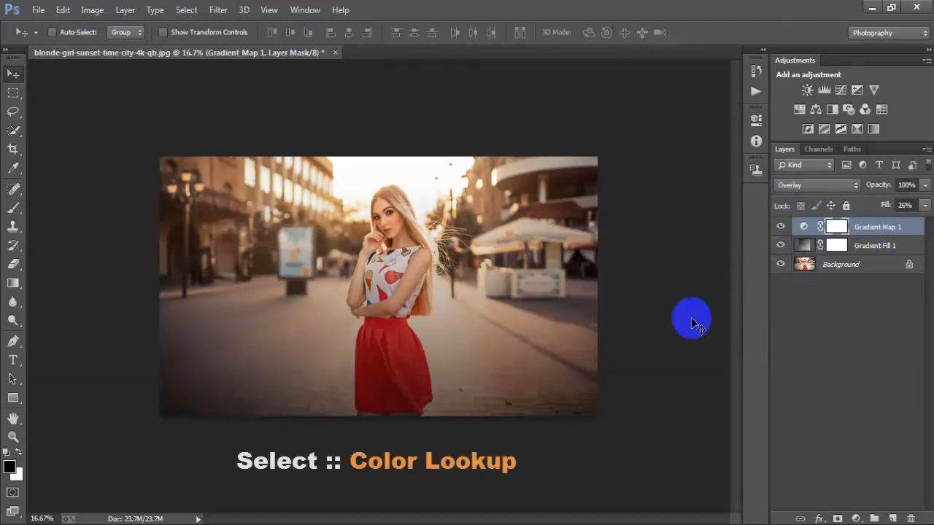
Step: Add a Color Lookup adjustment layer with the HorrorBlue.3DL 3DLUT file and compare the image without and with it
click(858, 518)
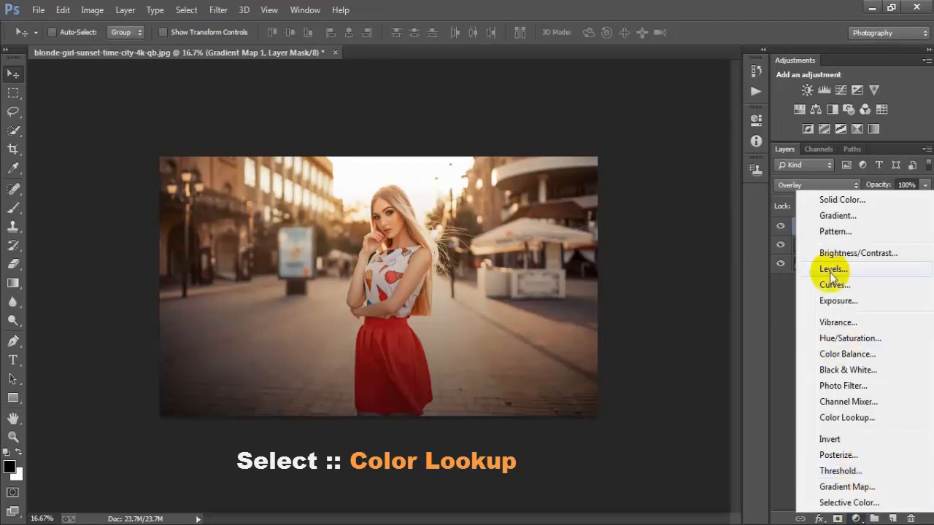
click(846, 417)
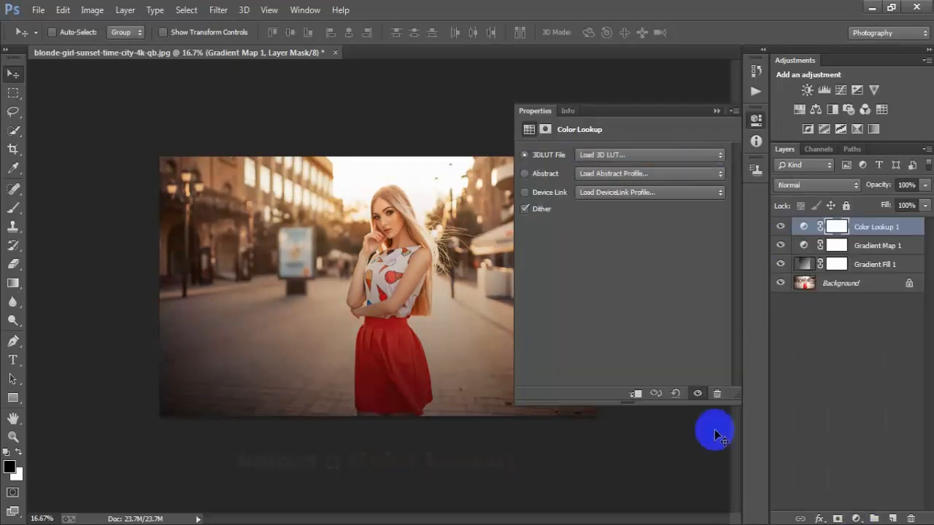
click(658, 155)
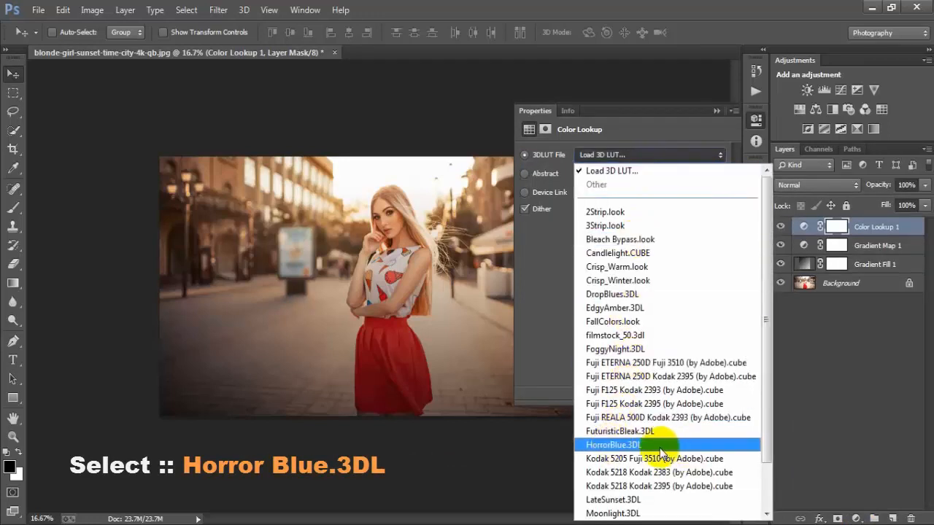
click(687, 448)
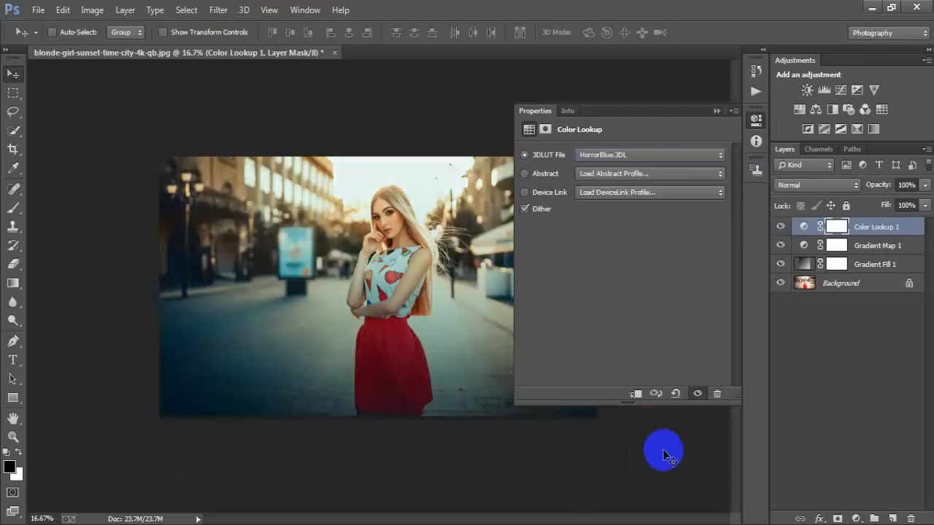
click(716, 110)
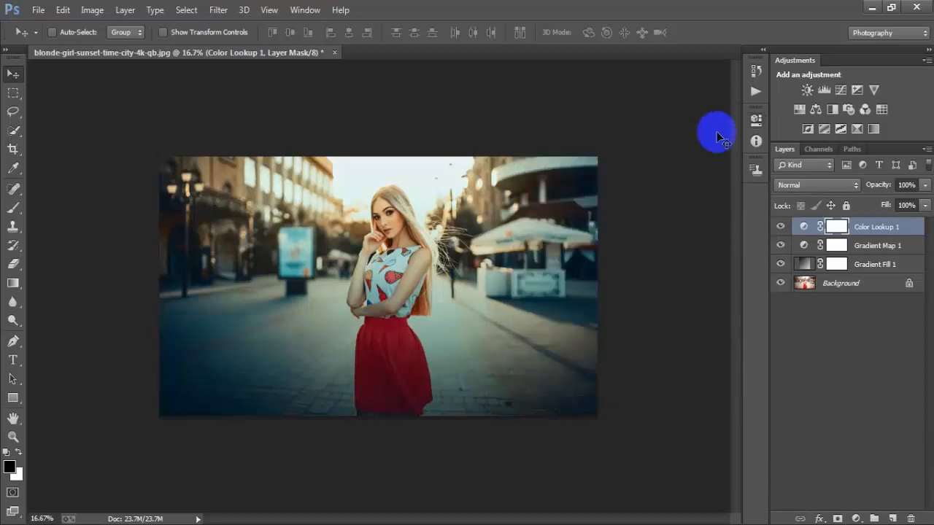
click(782, 229)
click(781, 229)
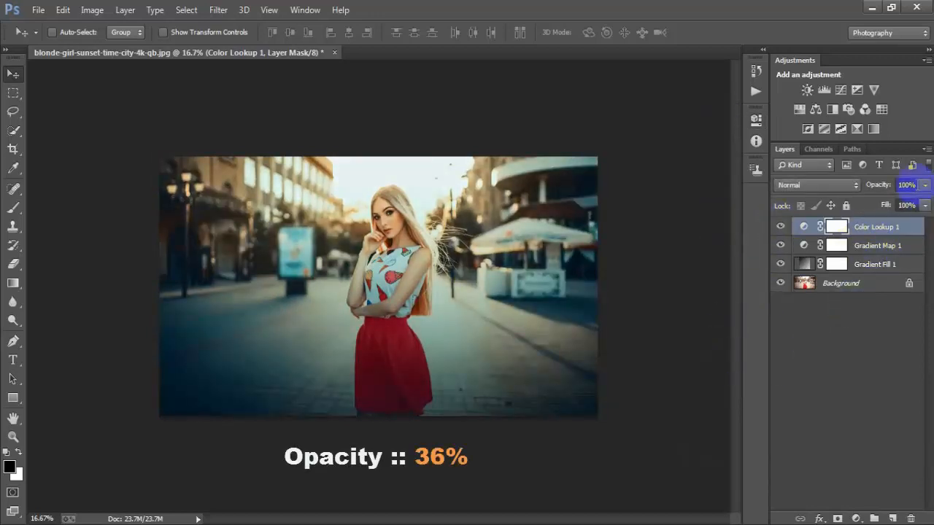
Step: Lower the Color Lookup layer's opacity to 36% and compare the image with the layer hidden and shown
click(925, 187)
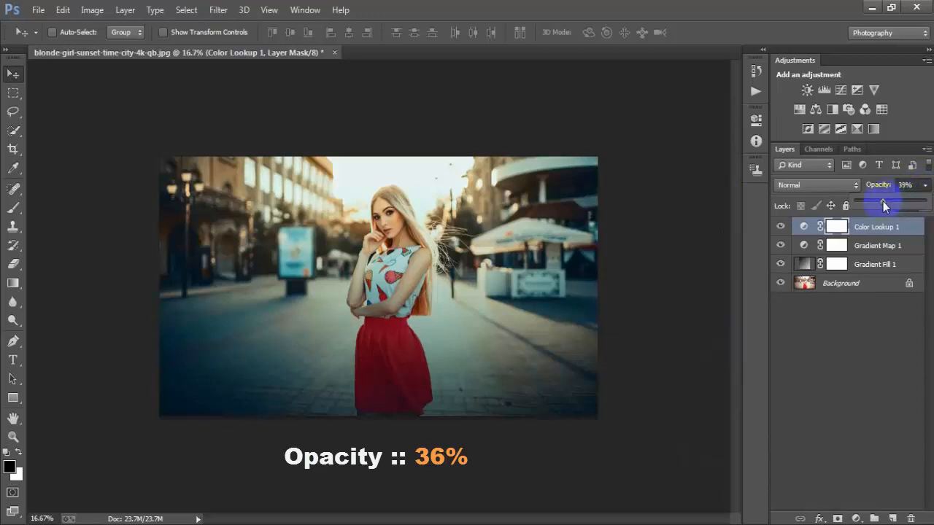
drag(883, 201, 881, 203)
click(722, 270)
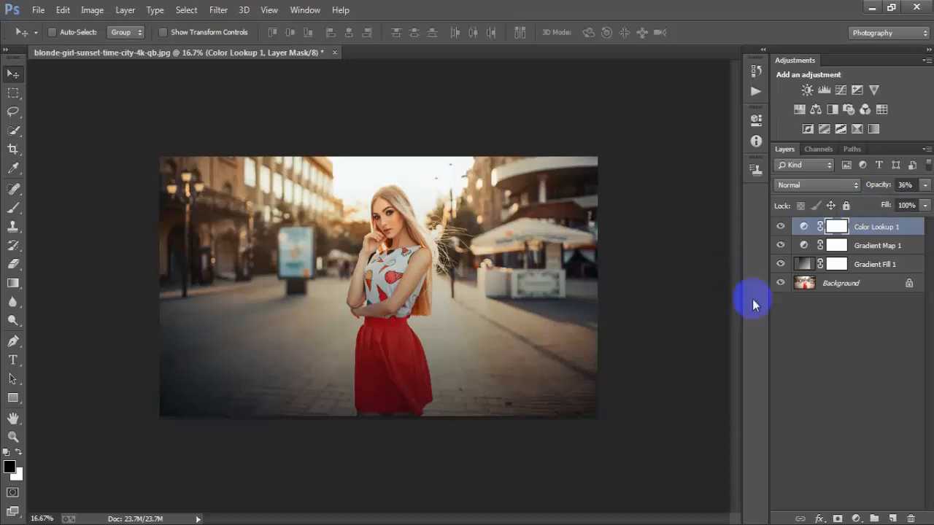
click(781, 228)
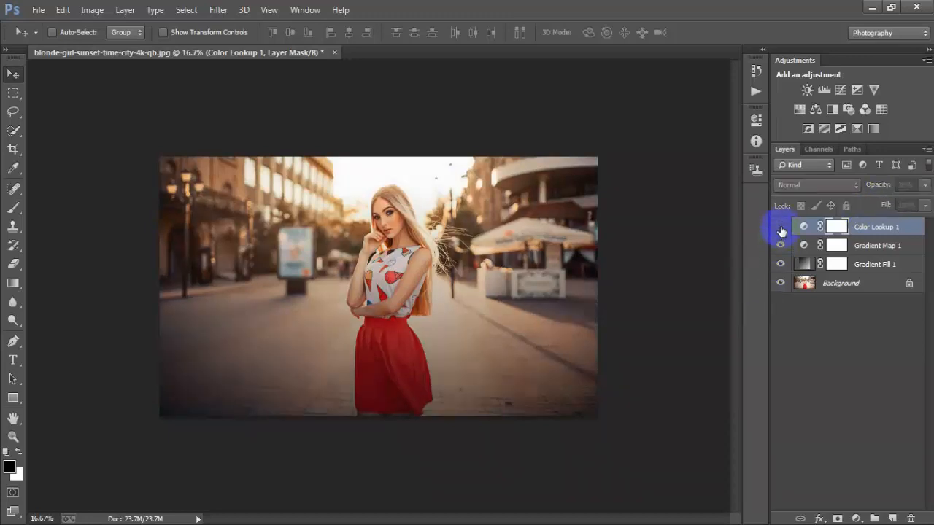
click(780, 228)
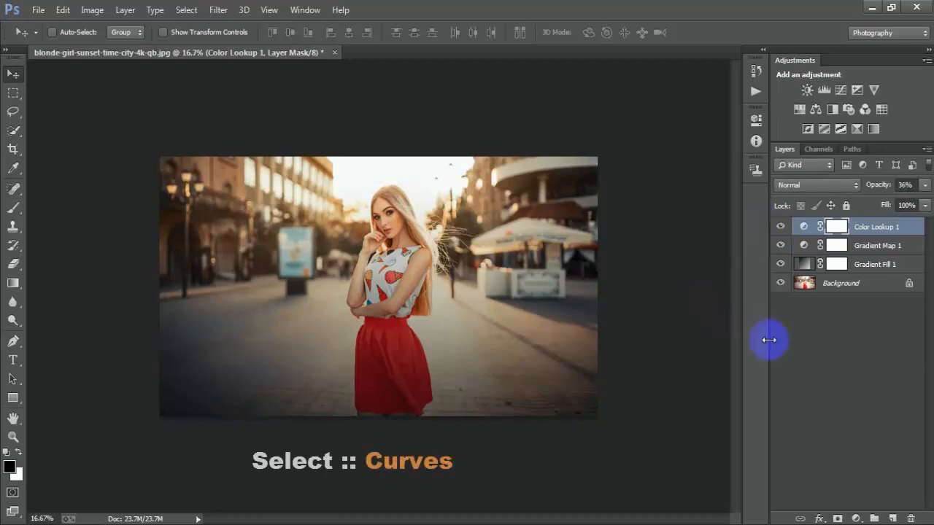
Step: Add a Curves adjustment layer, slightly raise the RGB curve's black point, and anchor a point at the lower quarter-tone grid intersection
click(856, 519)
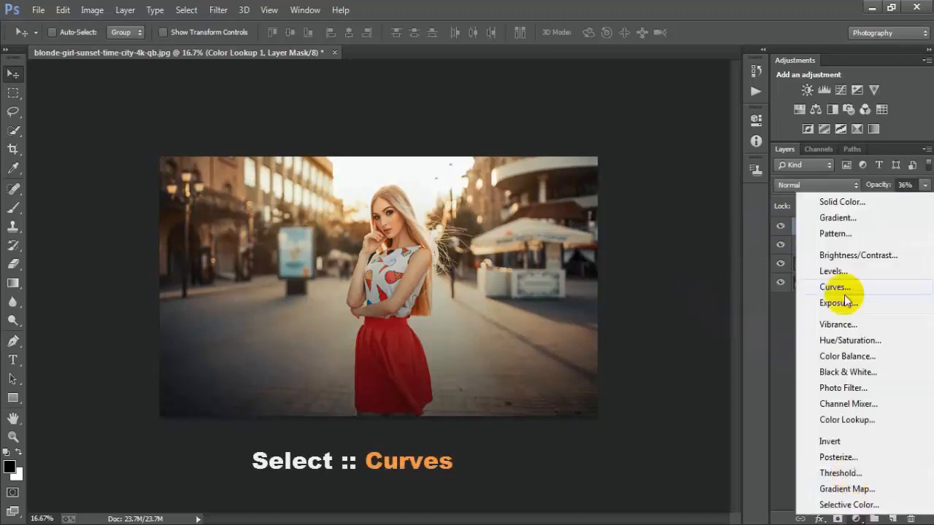
click(859, 289)
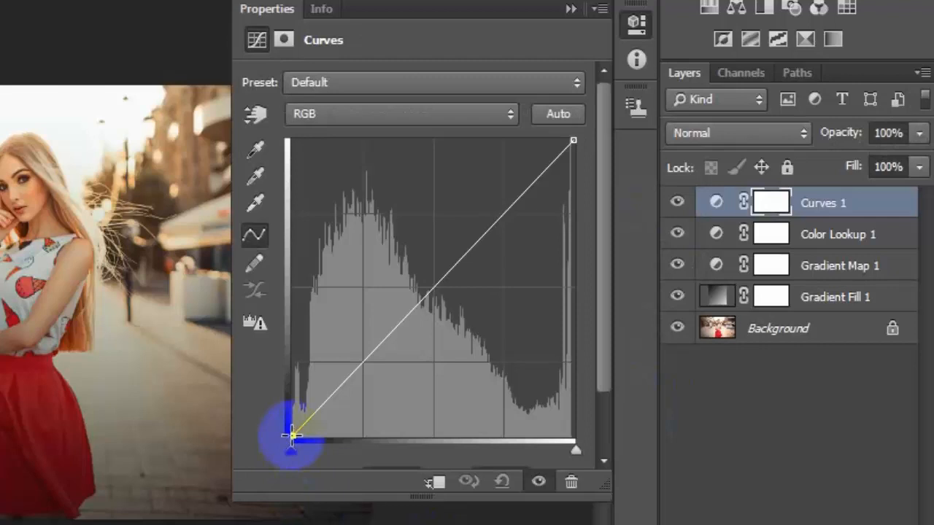
drag(292, 436, 277, 427)
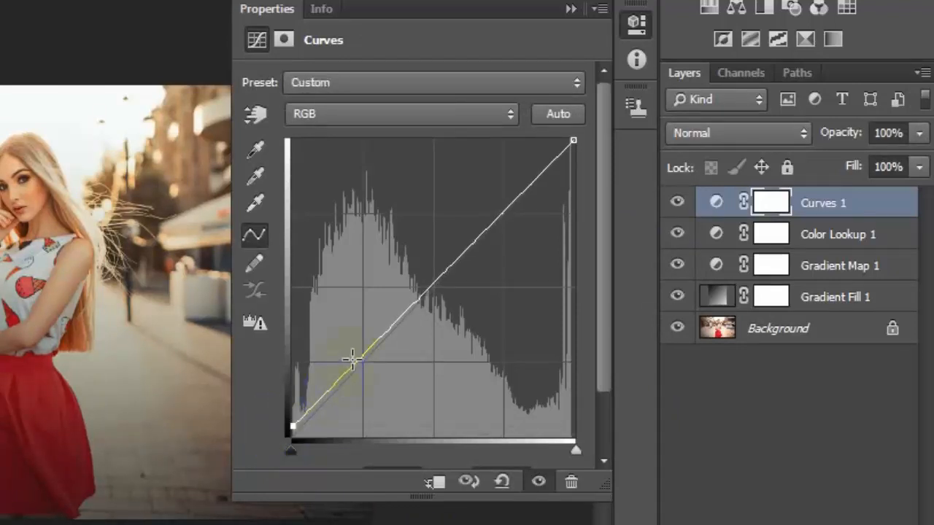
drag(352, 358, 362, 363)
drag(407, 493, 407, 493)
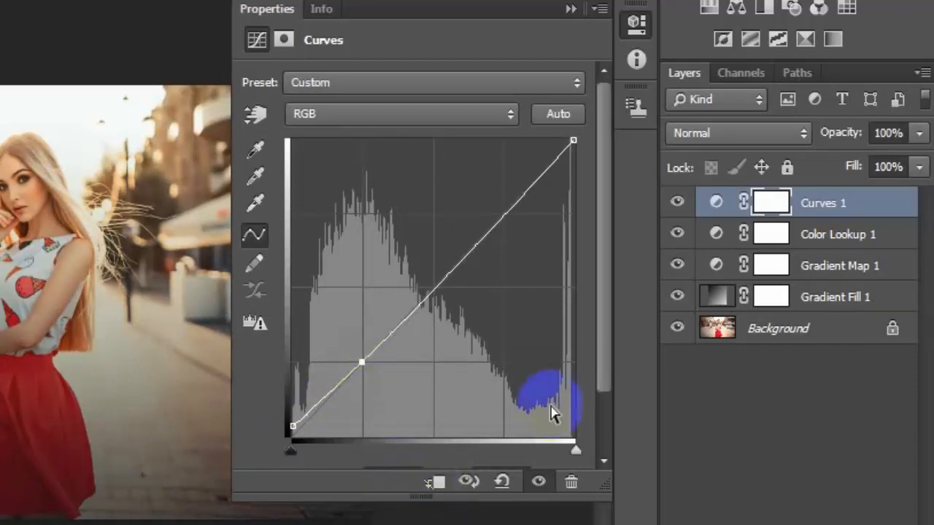
Step: In the Red curve, add a slightly raised point at the upper quarter-tone grid intersection and slightly lower the white point's output
click(508, 117)
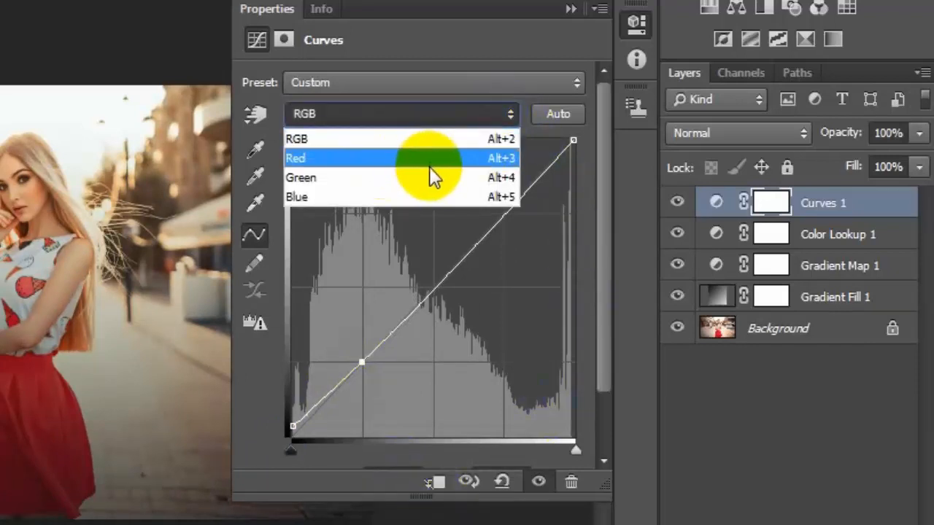
click(429, 158)
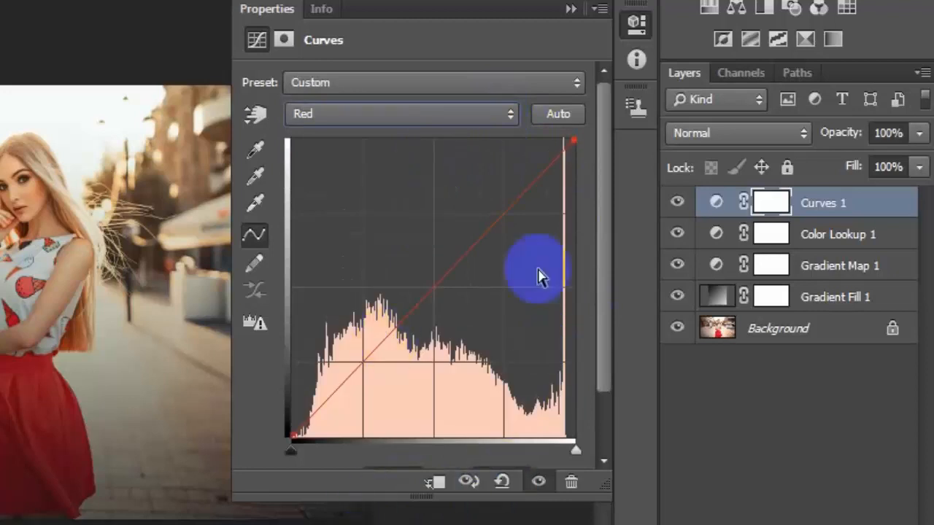
click(503, 210)
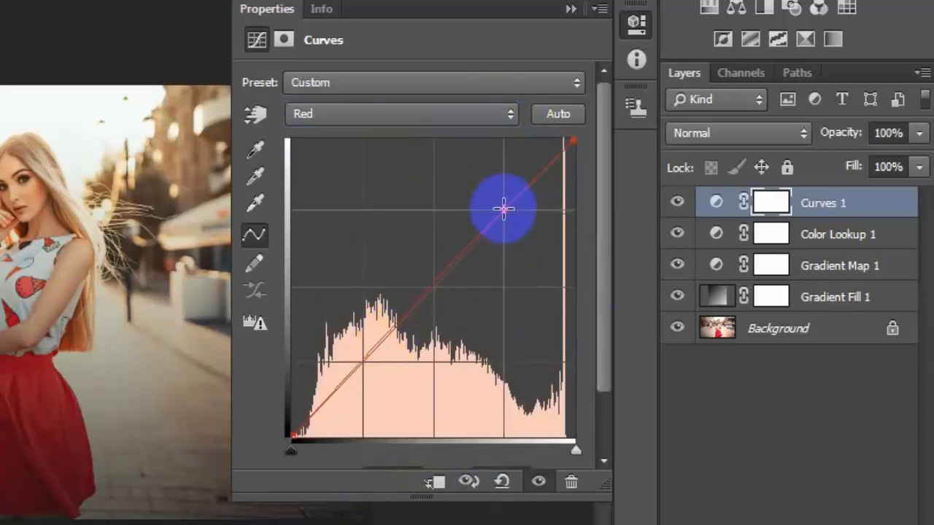
drag(503, 209, 505, 204)
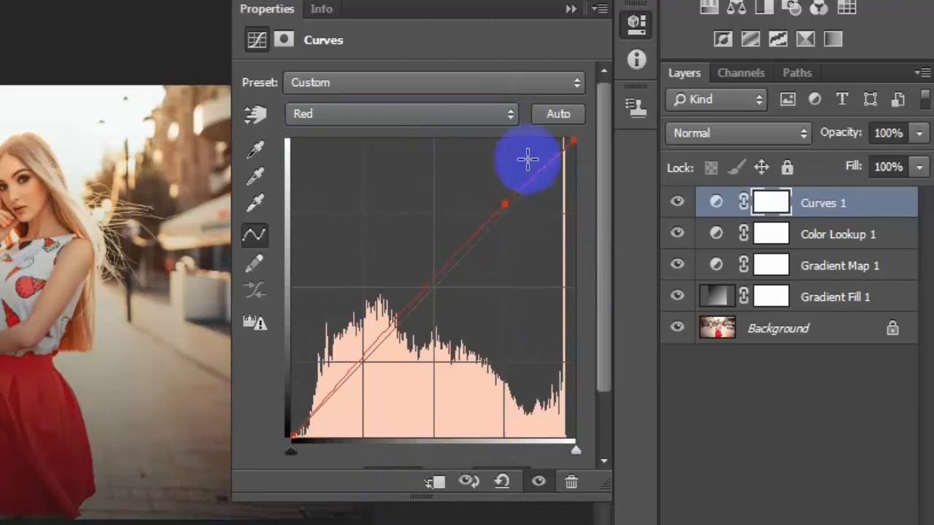
drag(574, 141, 573, 143)
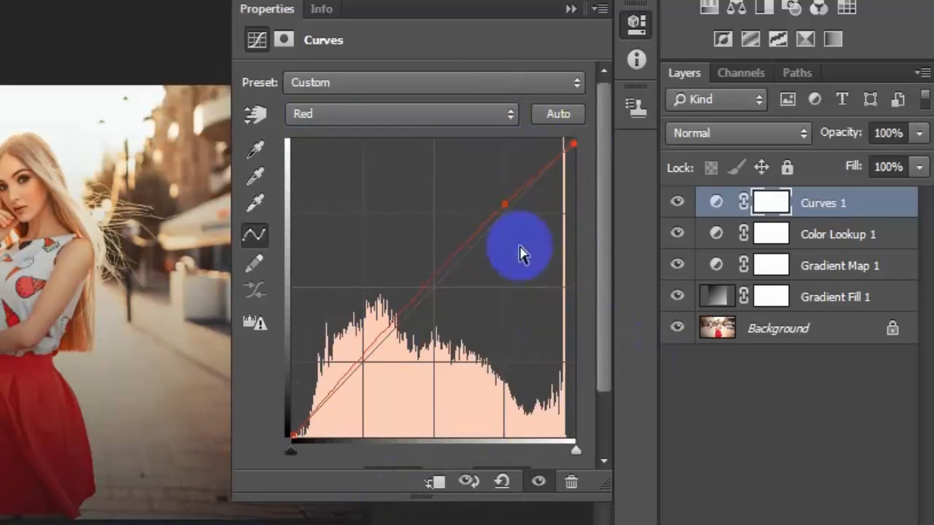
drag(503, 206, 503, 205)
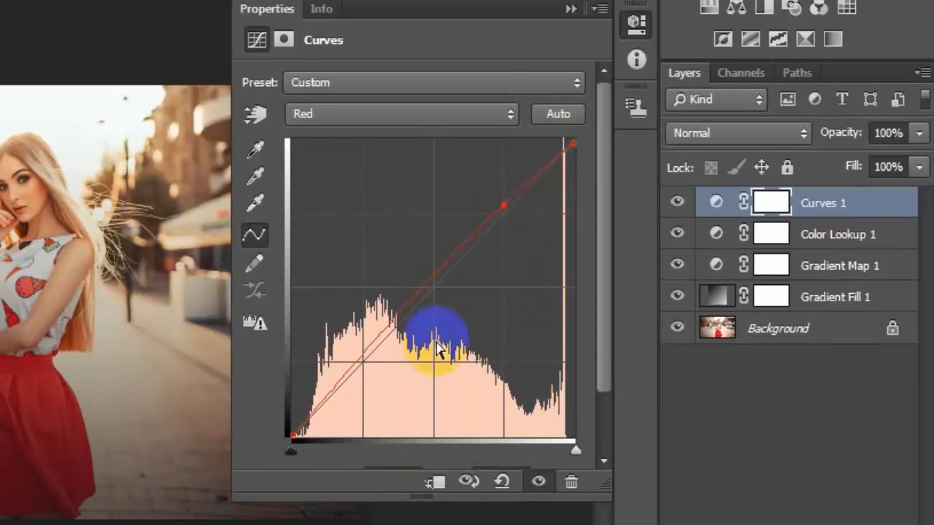
Step: In the Green curve, slightly raise the black point, anchor the midpoint at the grid centre, and shift the white point slightly inward
click(458, 117)
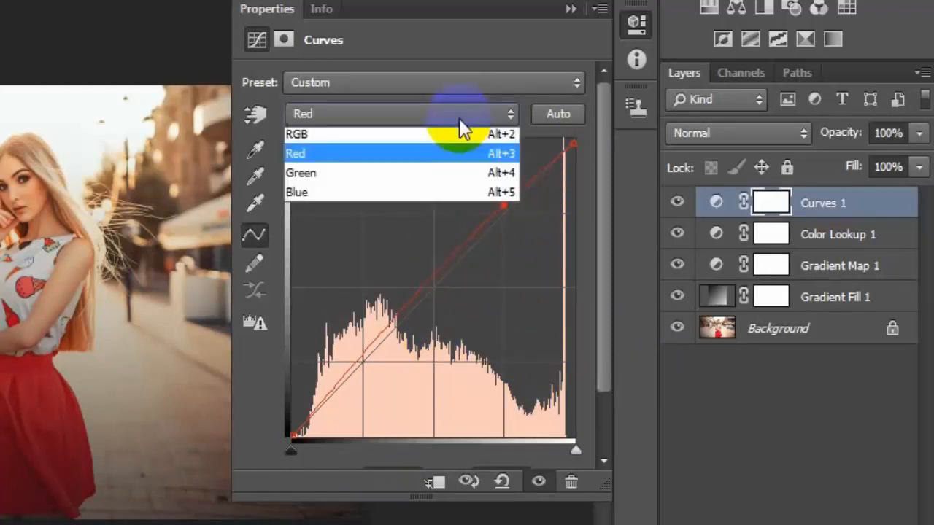
click(418, 179)
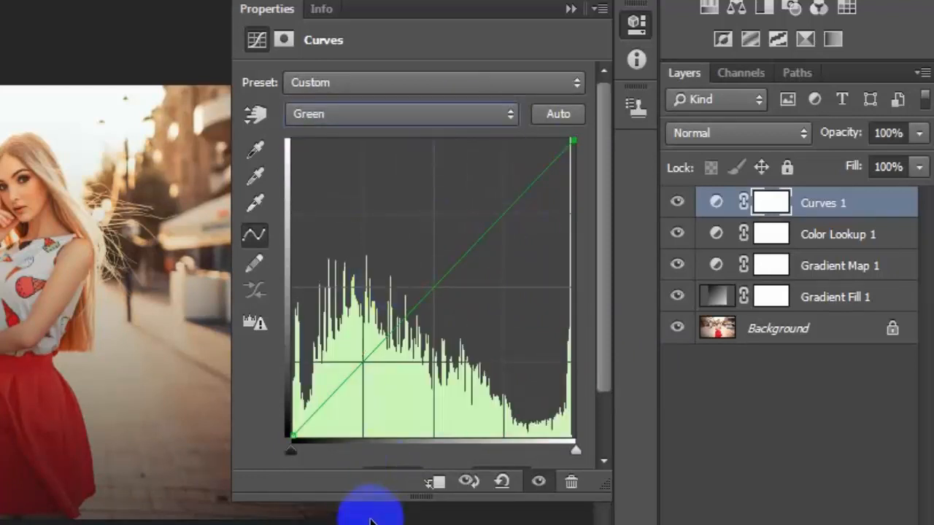
drag(292, 435, 283, 431)
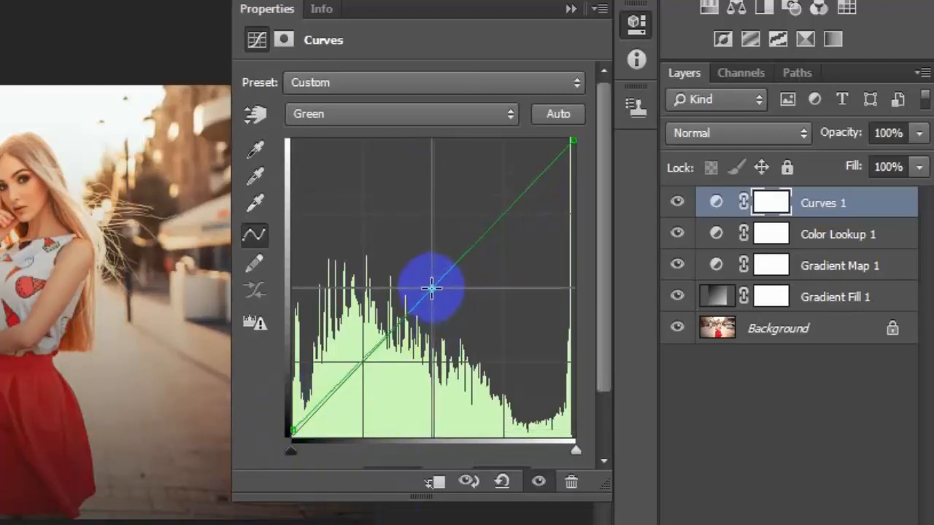
click(431, 286)
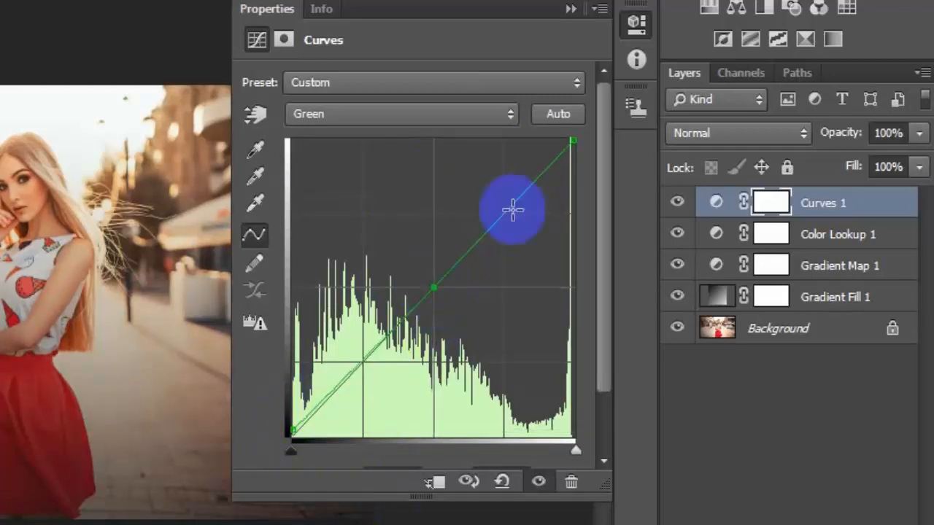
drag(574, 138, 568, 140)
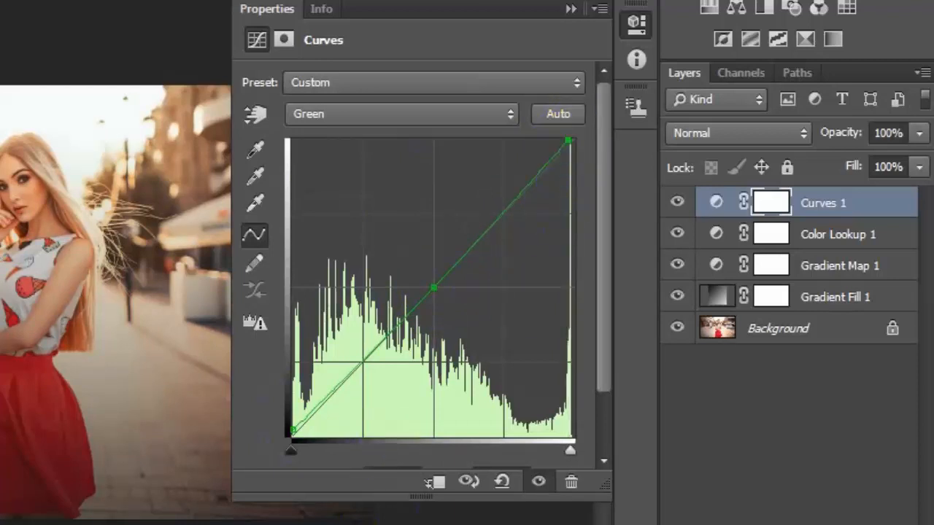
Step: In the Blue curve, slightly raise the black point and anchor a point at the lower quarter-tone grid intersection
click(464, 116)
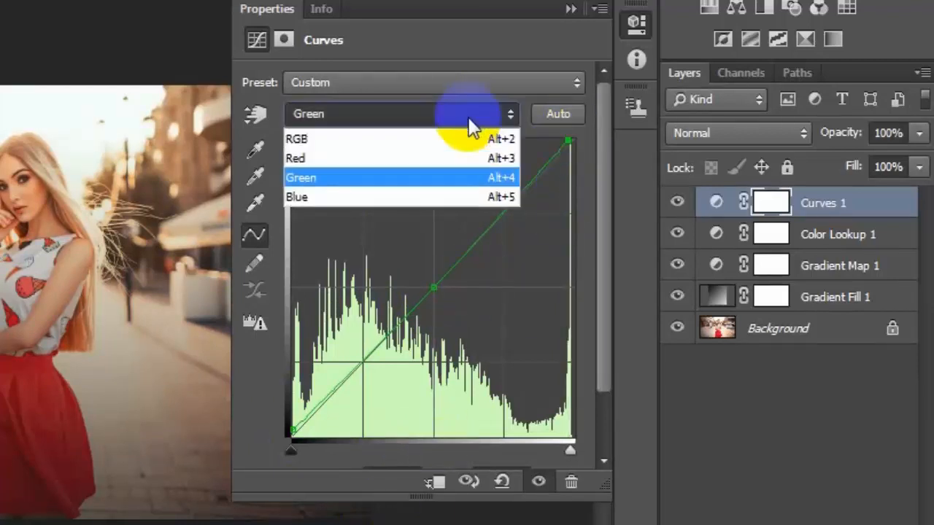
click(393, 196)
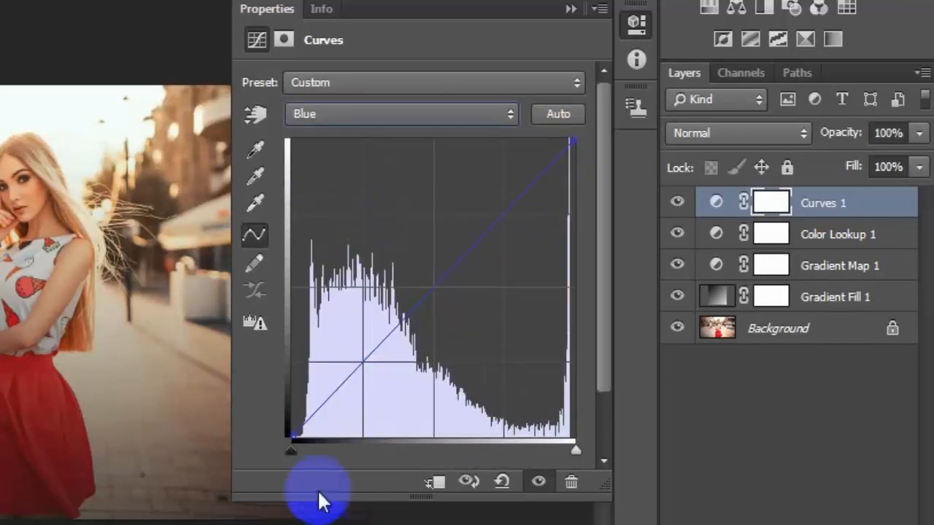
click(297, 435)
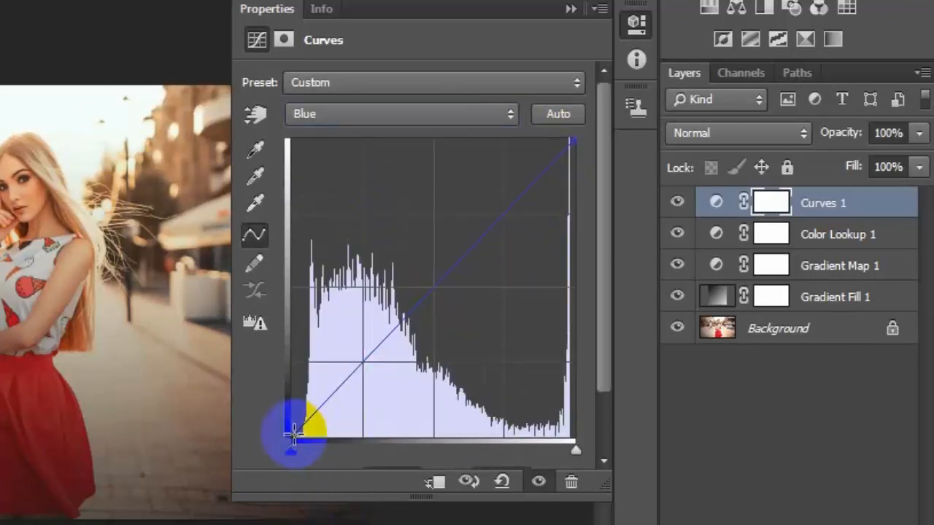
drag(291, 434, 281, 432)
mouse_move(360, 361)
mouse_down()
mouse_move(358, 369)
mouse_move(361, 362)
mouse_up()
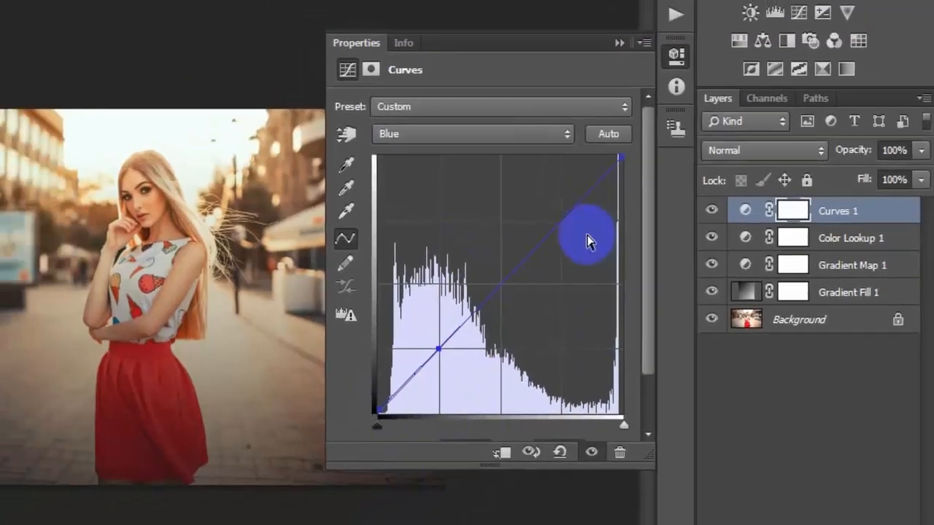
Step: Collapse the Curves properties and compare the image with the Curves layer hidden and shown
click(619, 42)
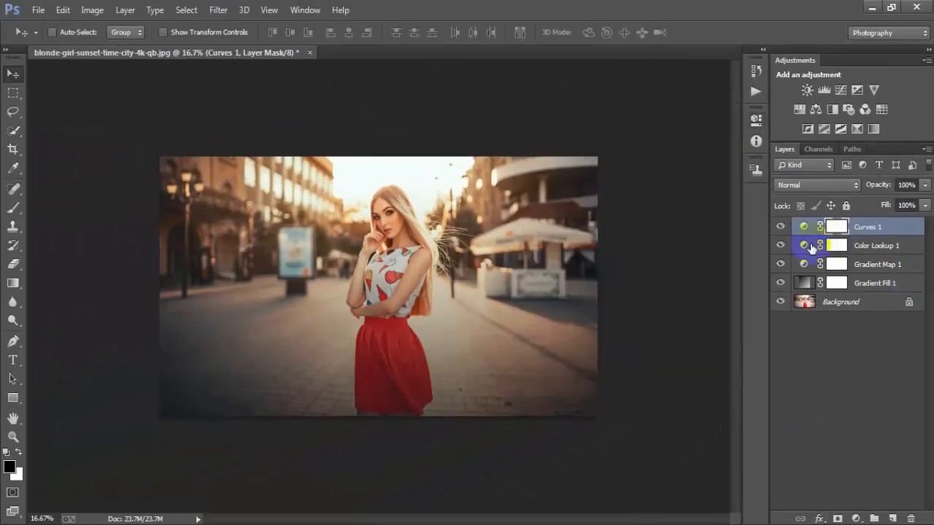
click(780, 227)
click(781, 227)
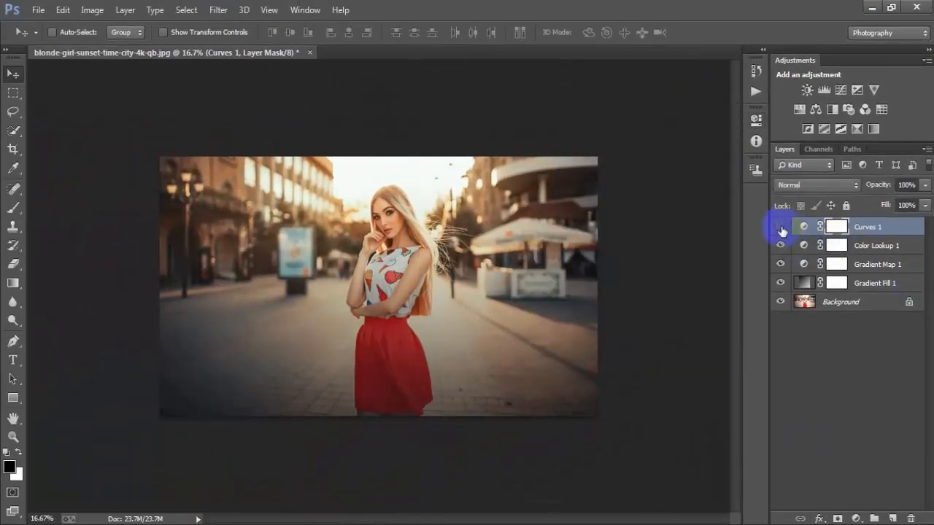
click(781, 227)
click(781, 227)
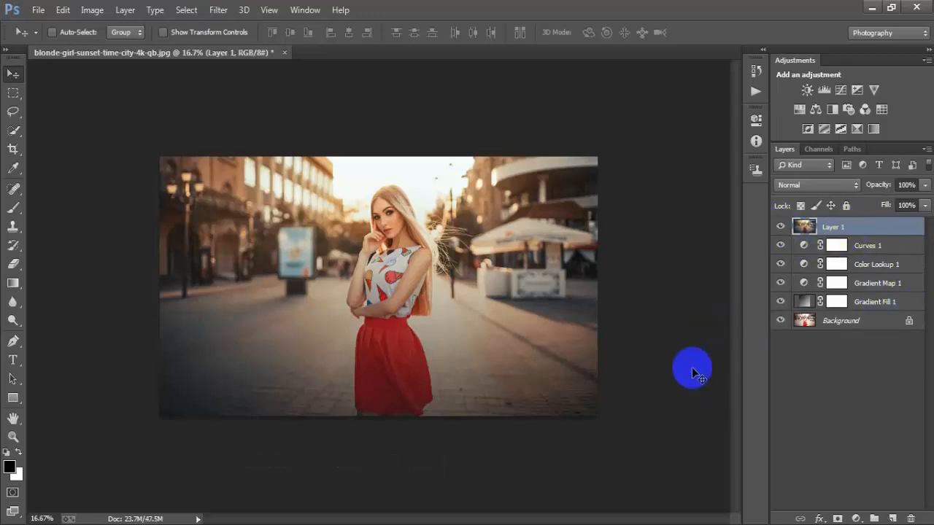
Step: Apply the Camera Raw Filter to the merged top layer using the loaded Outdoor.xmp settings, checking the preview before and after
click(217, 10)
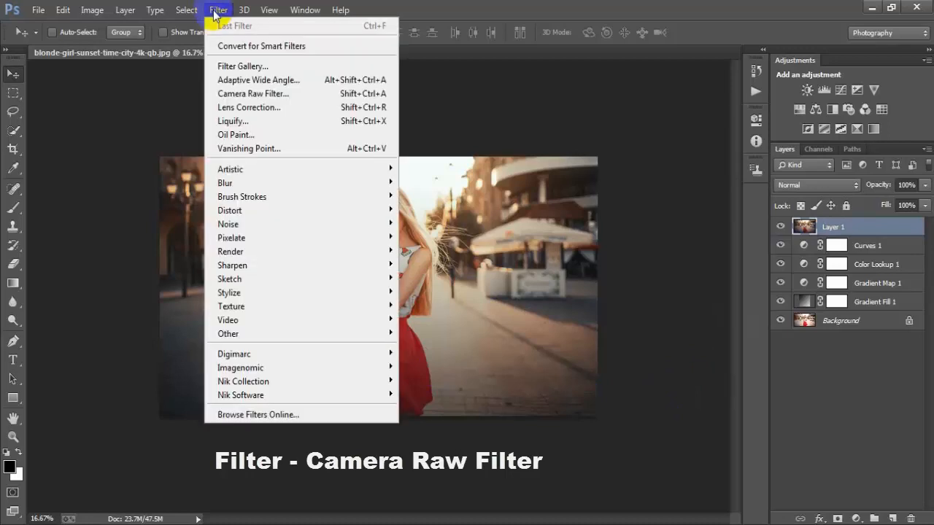
click(298, 93)
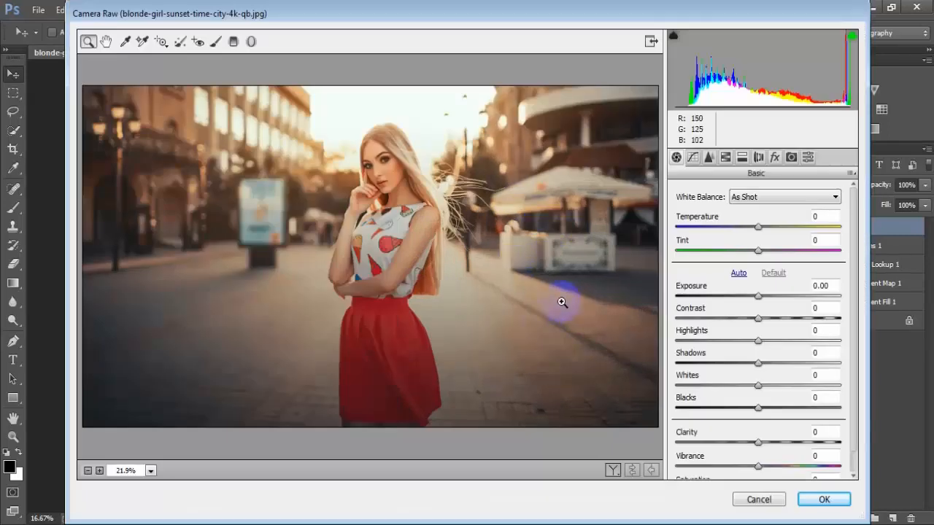
click(850, 175)
click(784, 313)
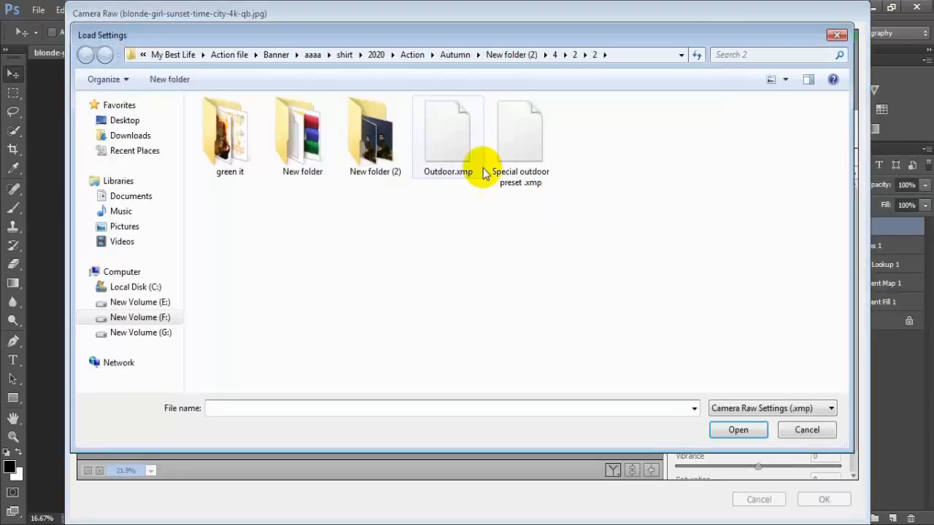
click(454, 151)
click(738, 430)
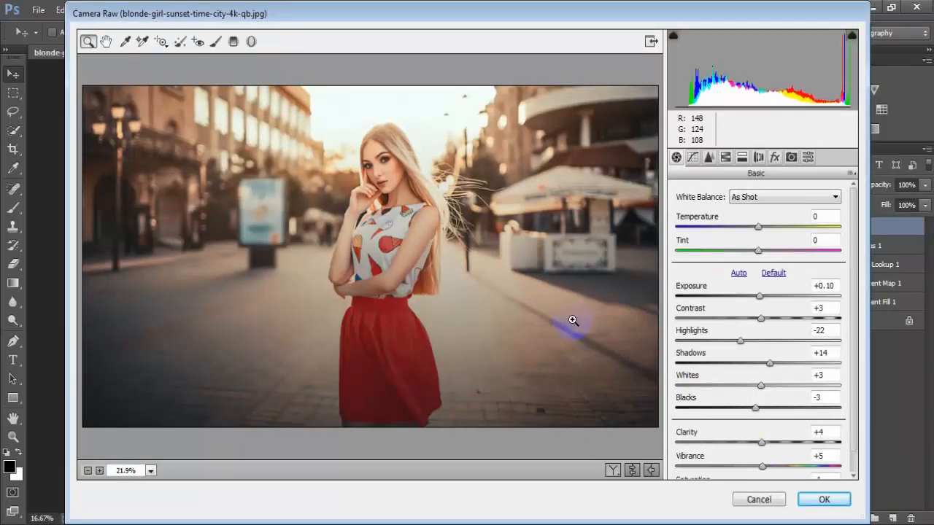
click(632, 471)
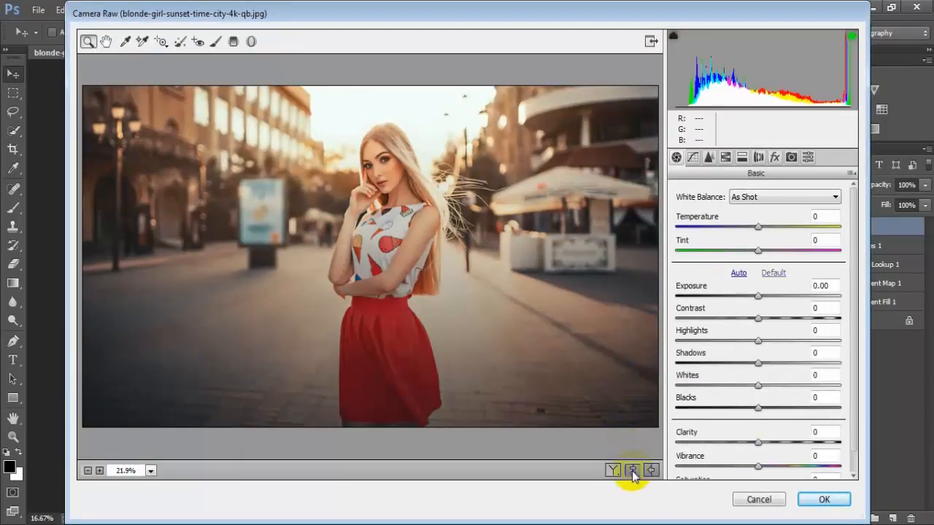
click(632, 470)
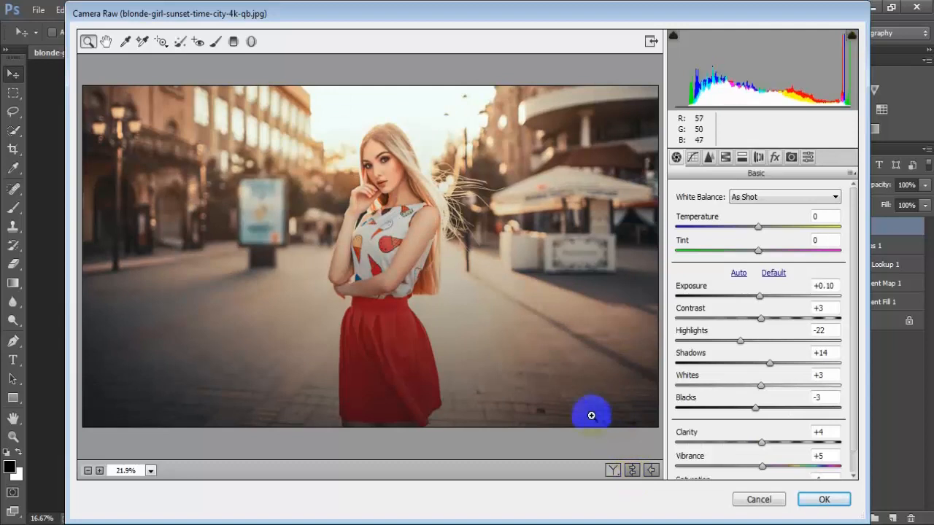
click(823, 501)
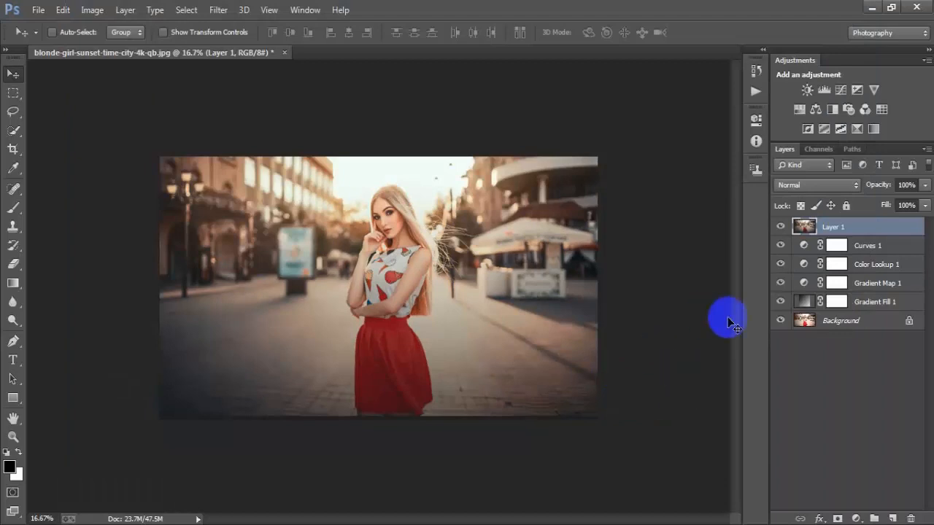
Step: Compare the image with the Camera Raw-filtered layer hidden and shown
click(781, 228)
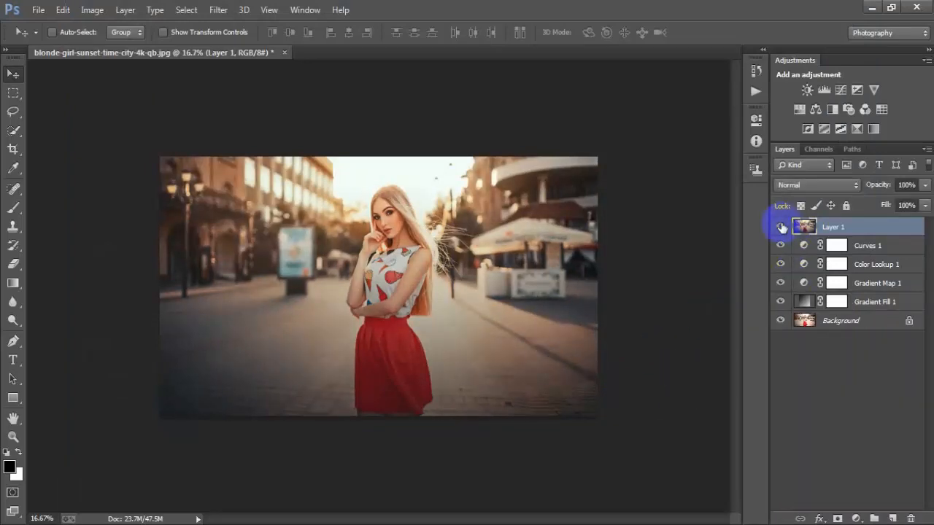
click(782, 227)
click(782, 228)
click(782, 227)
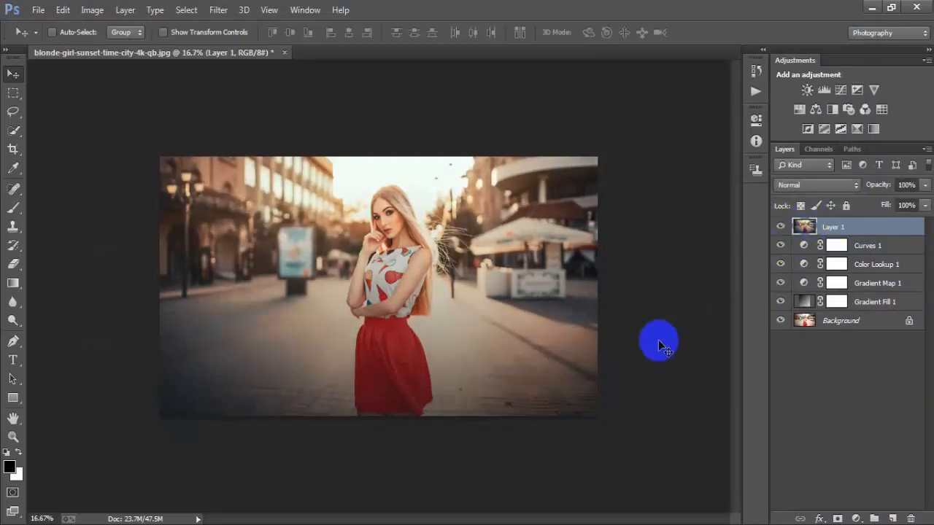
Step: Create a new empty layer on top and set up a soft round brush with 0% hardness and a size of 261 px
click(892, 517)
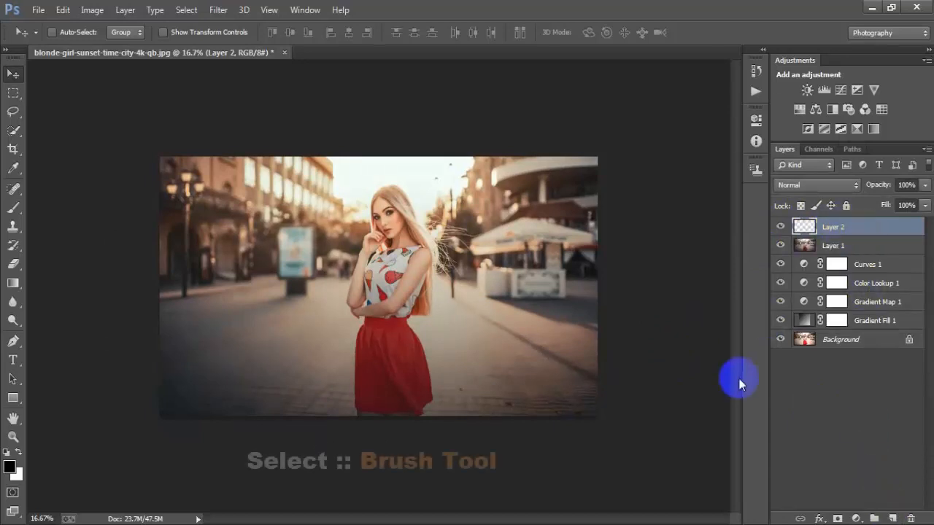
click(13, 208)
click(73, 194)
right_click(376, 208)
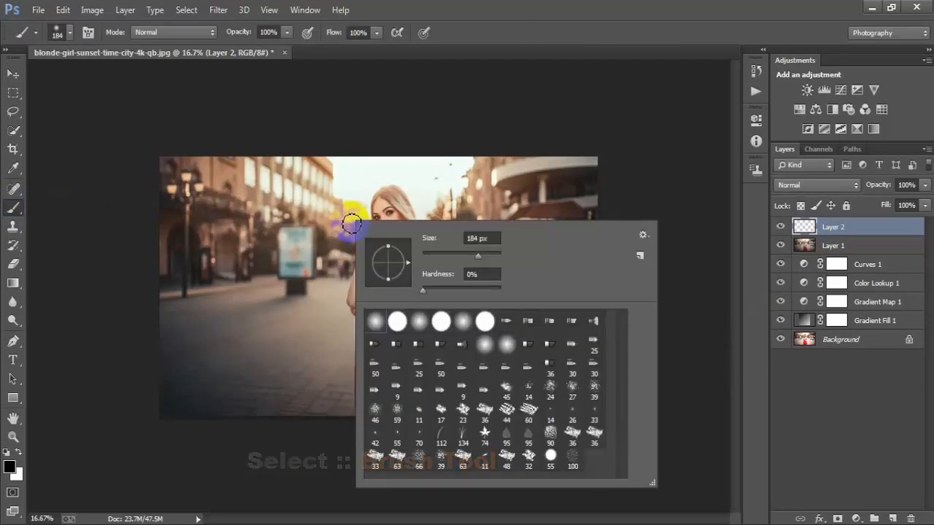
click(374, 321)
click(489, 274)
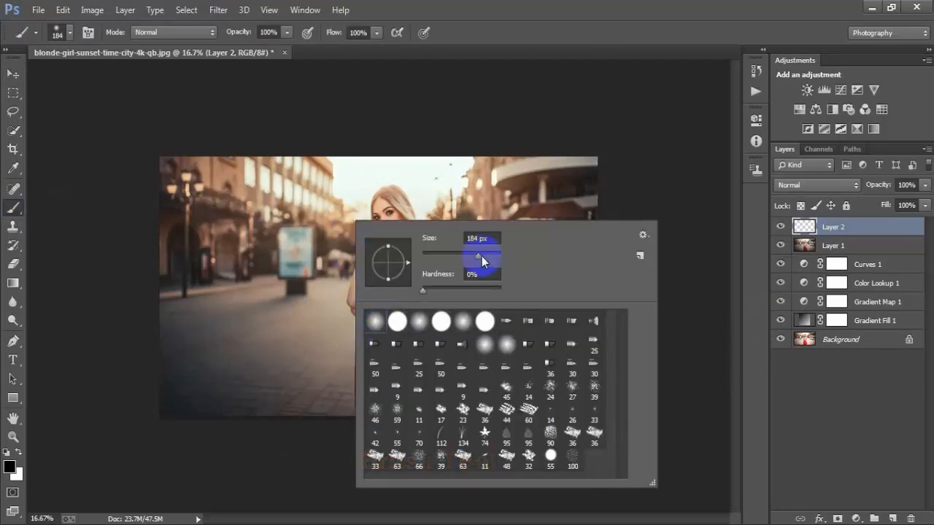
drag(481, 257, 484, 256)
click(542, 21)
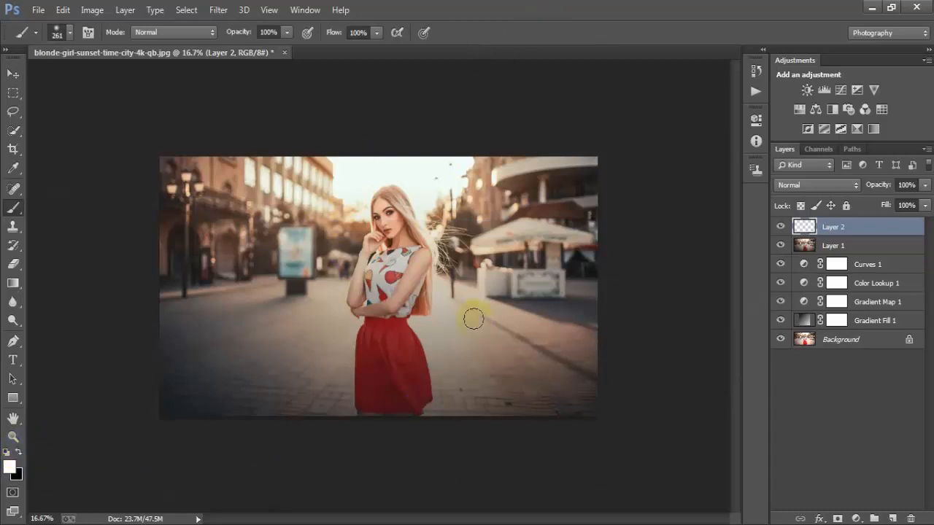
Step: Paint one soft white spot between the woman and the kiosk, then restore black as foreground colour and return to the Move tool
click(465, 291)
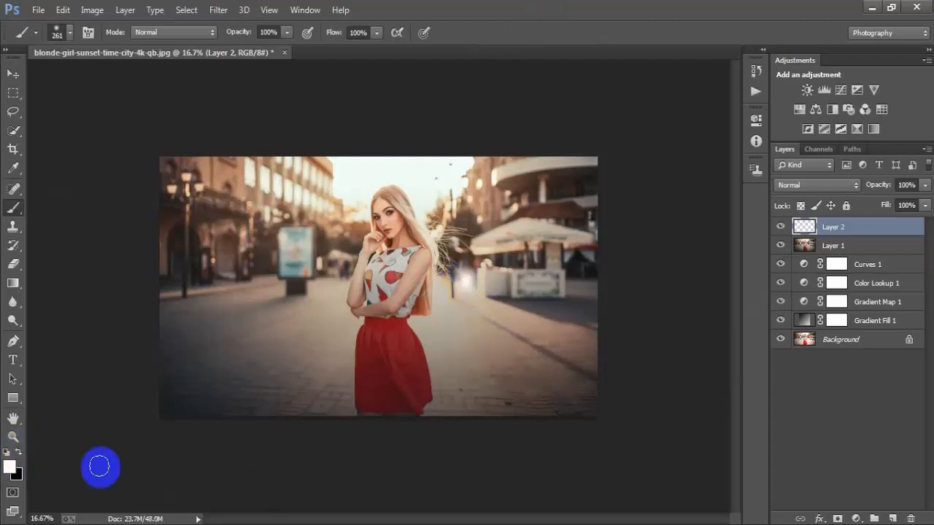
click(19, 453)
click(18, 76)
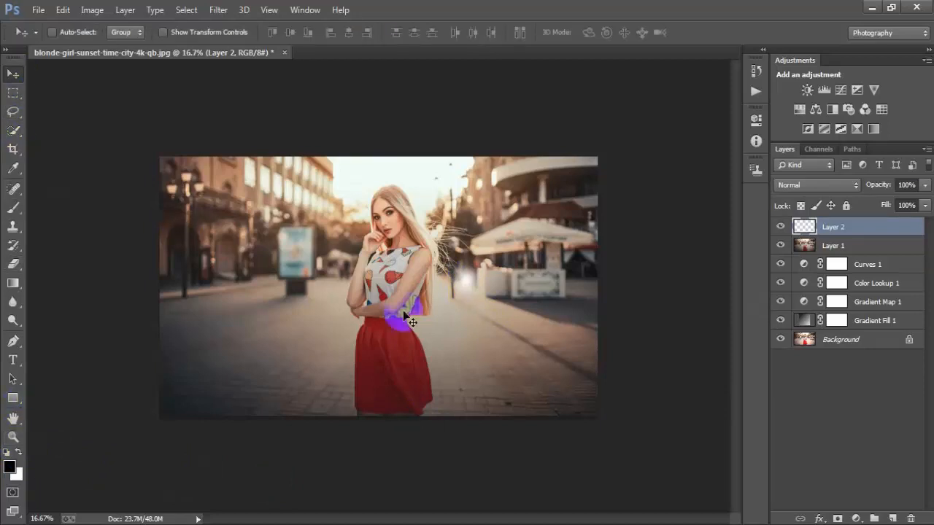
Step: Use Free Transform to enlarge the soft white spot to more than seven times its size and place it over the photo's upper-right corner
key(ctrl+t)
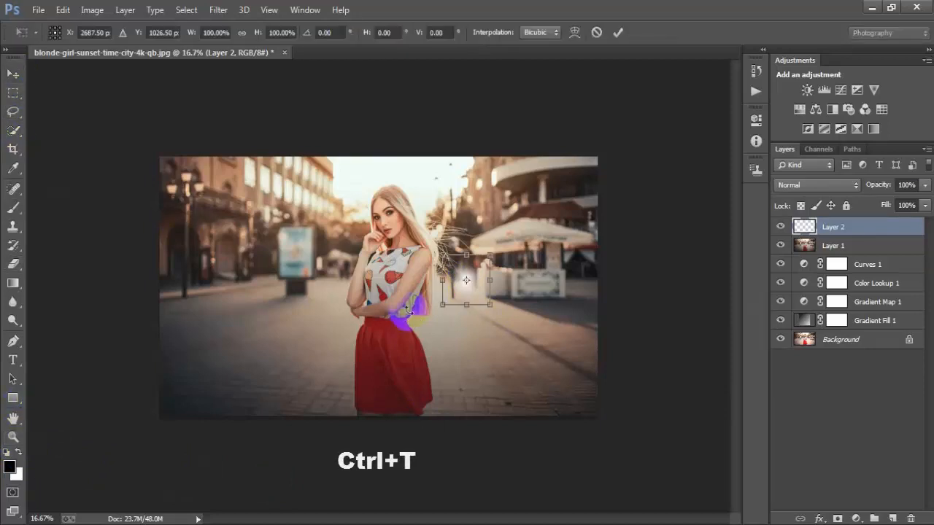
drag(490, 305, 620, 479)
drag(446, 319, 548, 226)
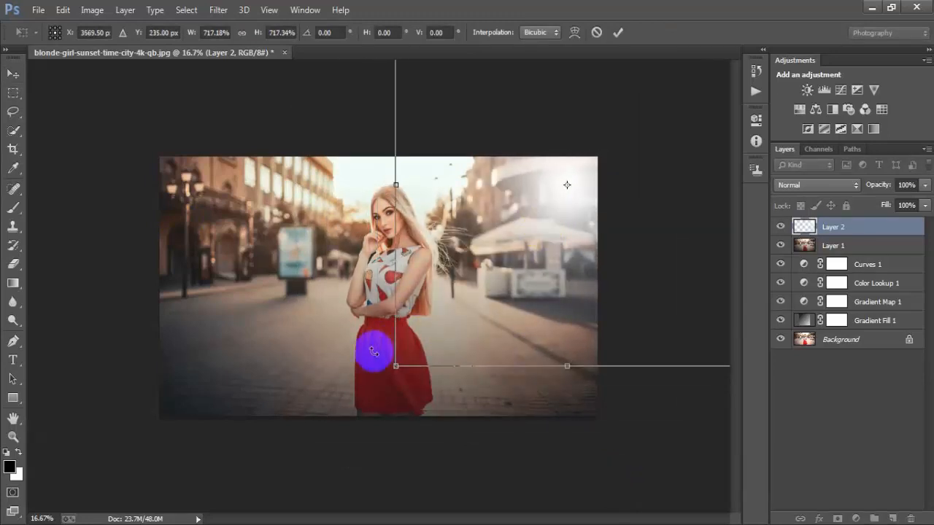
drag(394, 367, 244, 432)
mouse_move(572, 297)
mouse_down()
mouse_move(558, 238)
mouse_move(595, 238)
mouse_up()
click(618, 32)
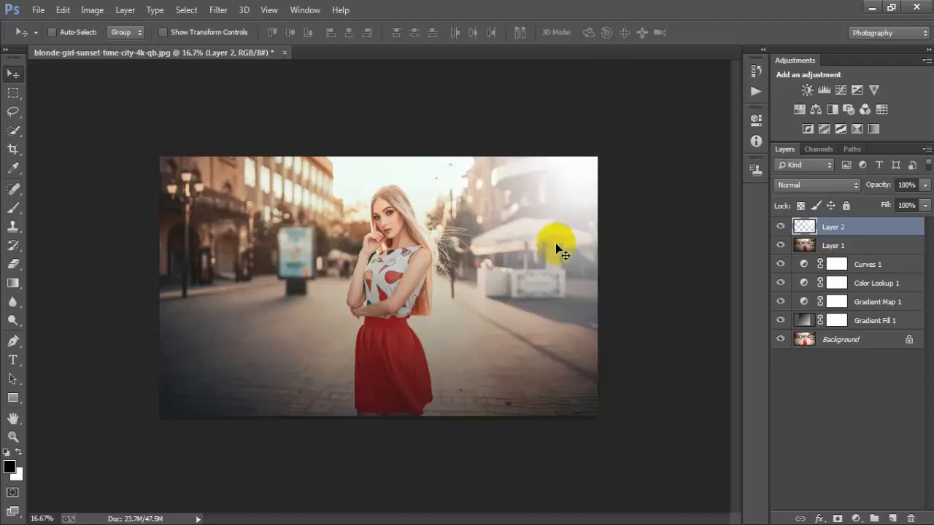
Step: Transform the glow again to about 107.6% width and 101.6% height, shift it slightly toward the corner, and compare the image with it hidden and shown
key(ctrl+t)
drag(308, 459, 263, 467)
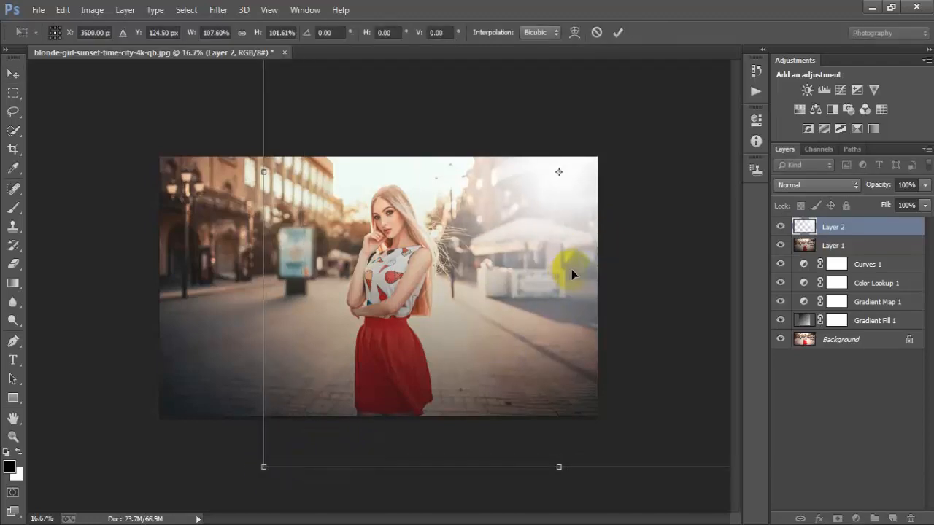
drag(571, 269, 578, 267)
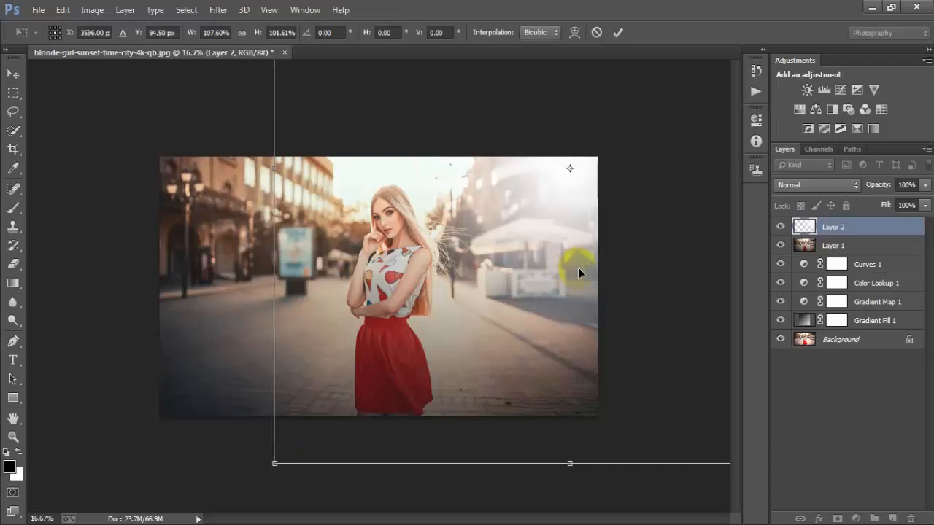
click(617, 32)
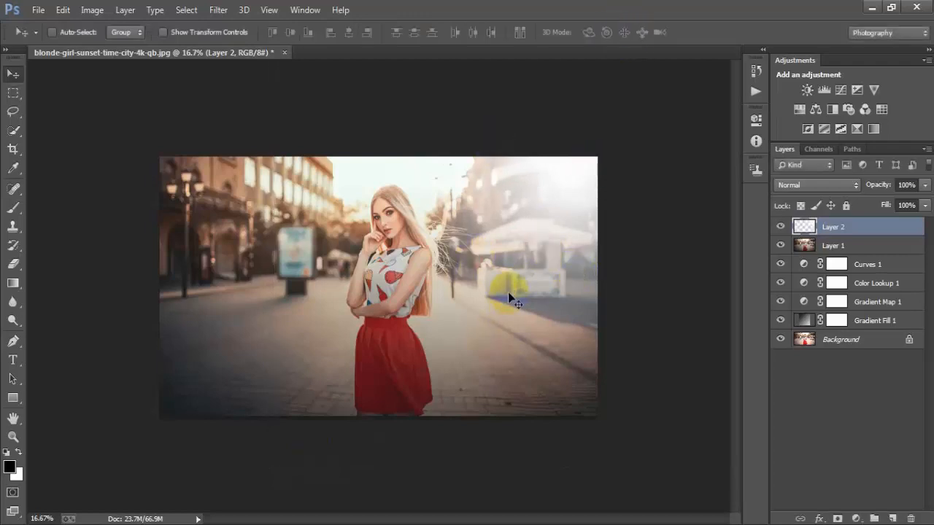
click(783, 227)
click(783, 227)
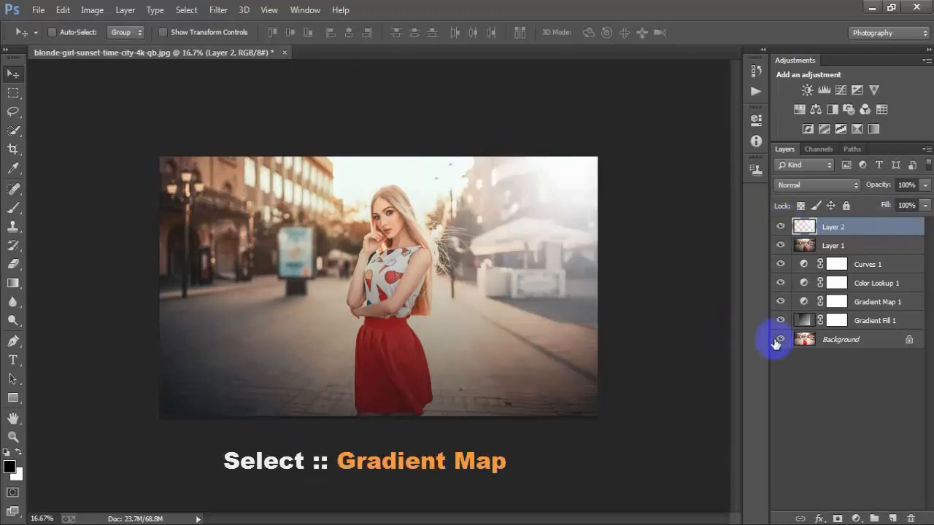
Step: Add a Gradient Map adjustment layer on top and choose the Blue, Red, Yellow preset in the Gradient Editor
click(855, 519)
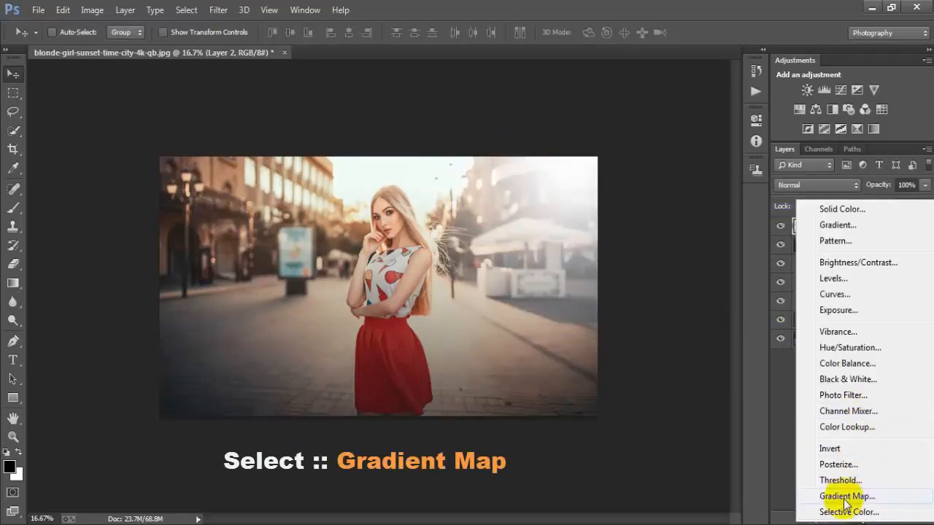
click(896, 500)
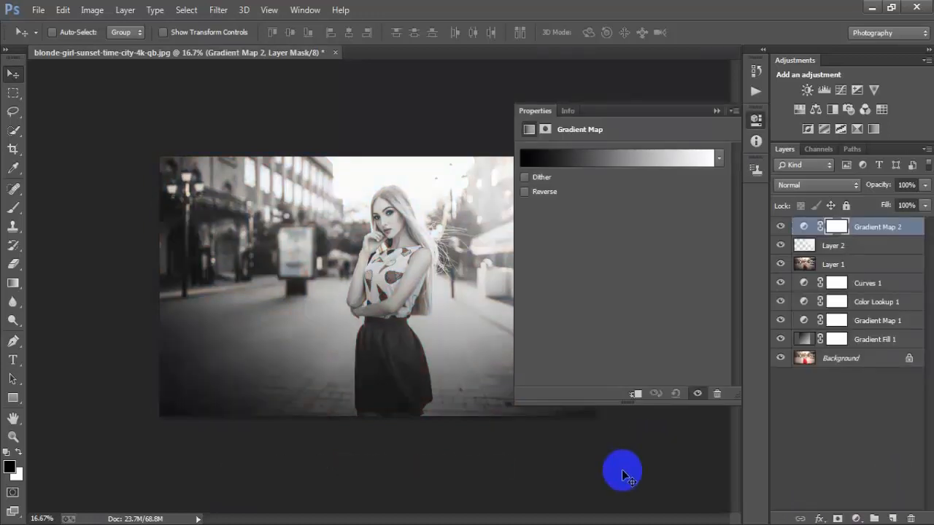
click(616, 161)
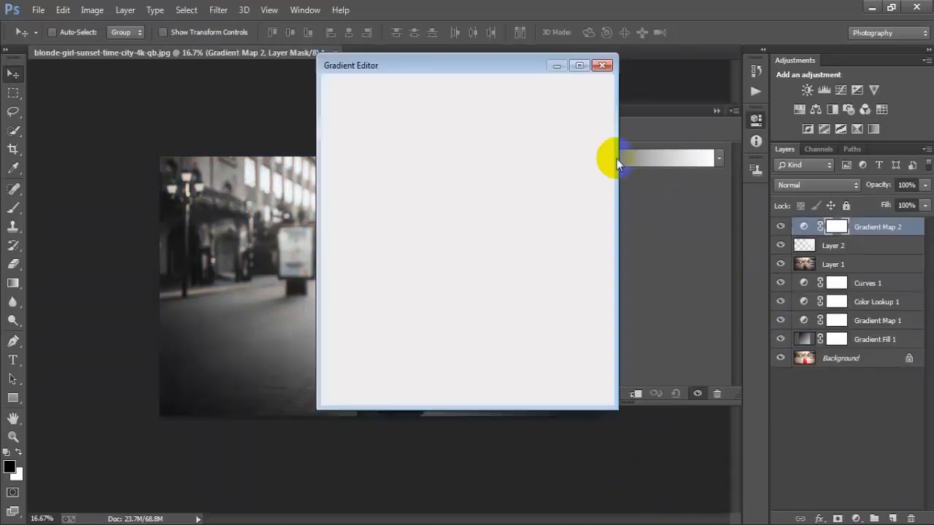
click(457, 111)
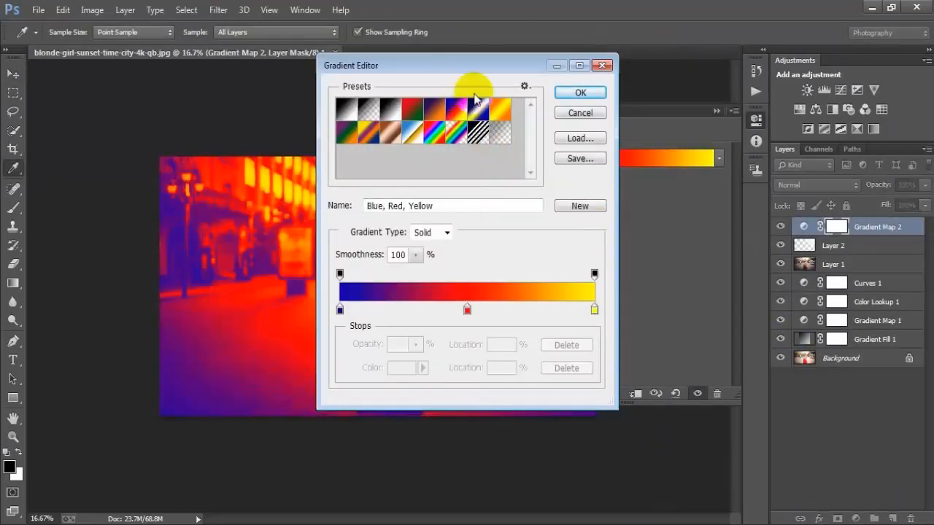
drag(519, 63, 634, 67)
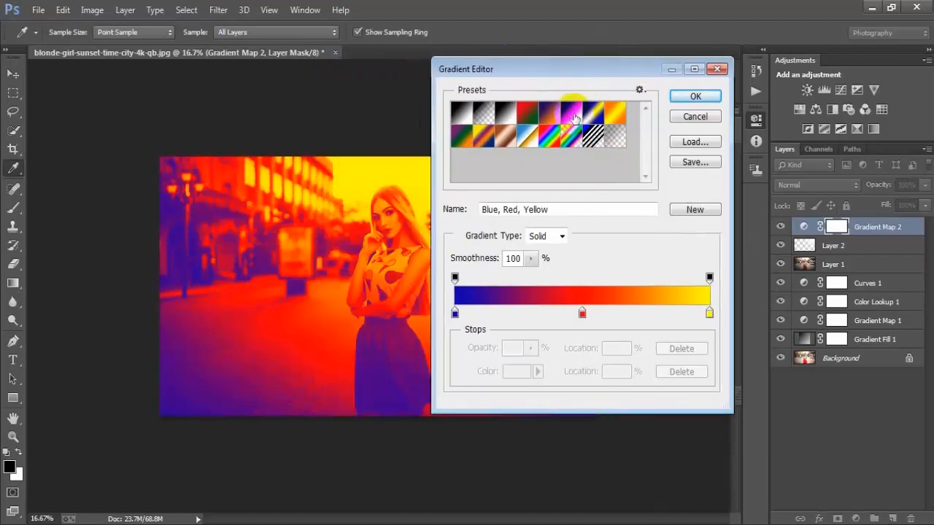
Step: Change the gradient's blue starting stop to colour 0187b9, accept the gradient and collapse the adjustment's properties
click(455, 313)
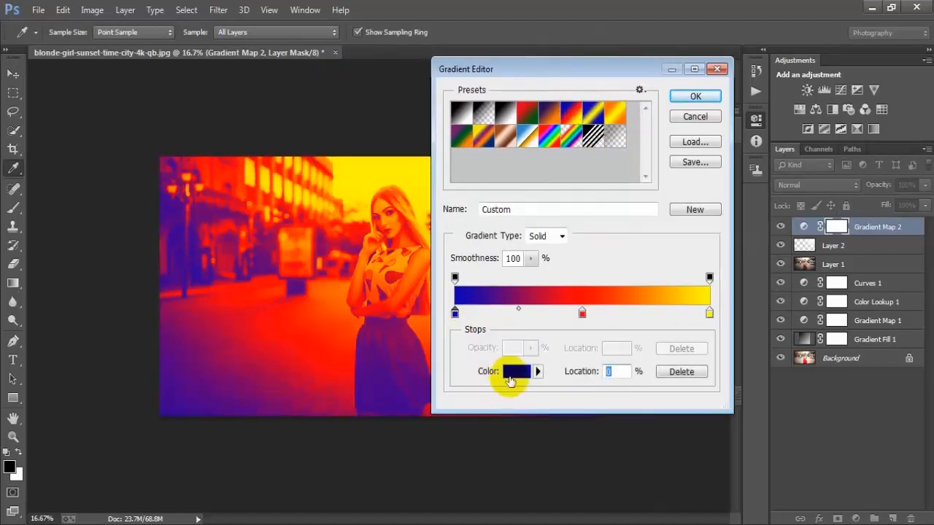
click(515, 372)
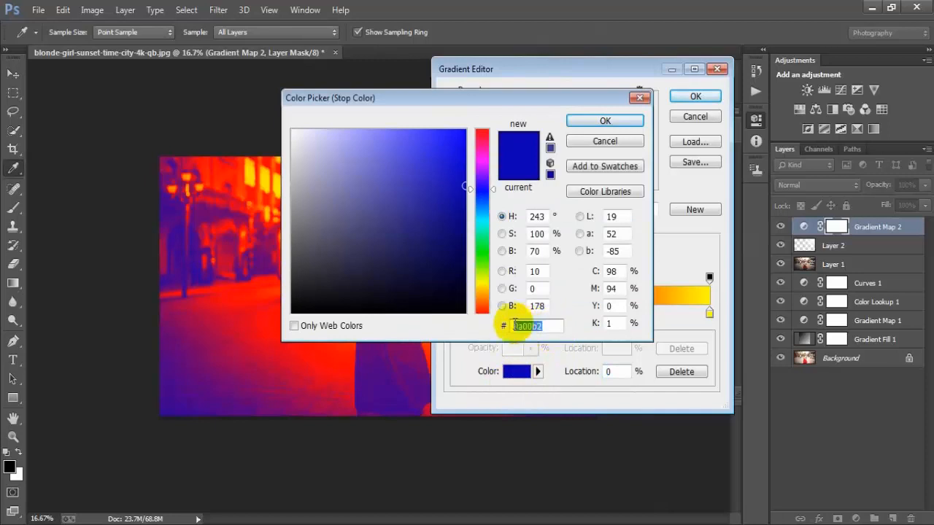
text(0)
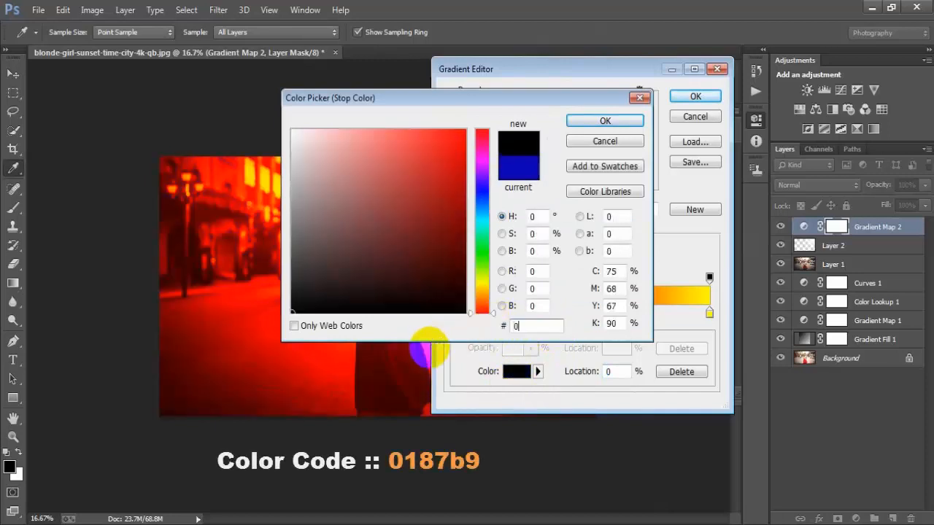
text(187)
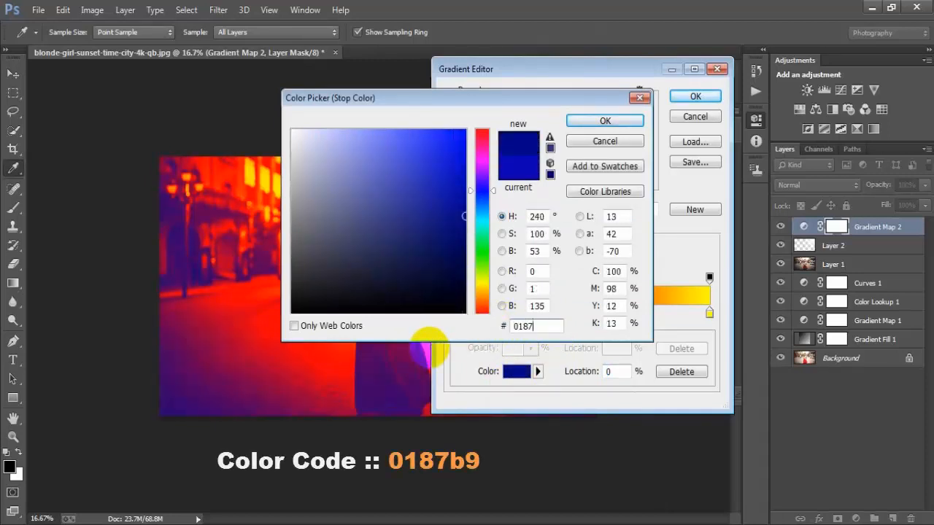
text(b9)
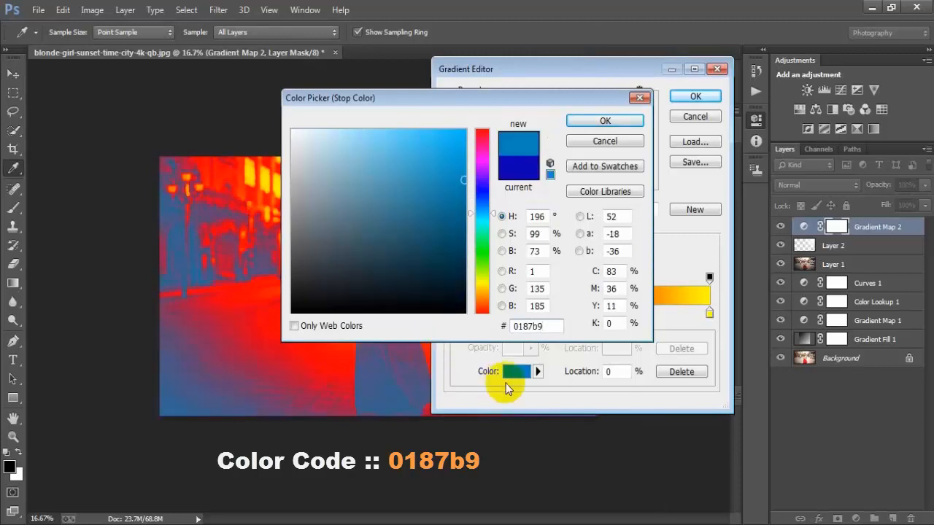
drag(544, 326, 511, 326)
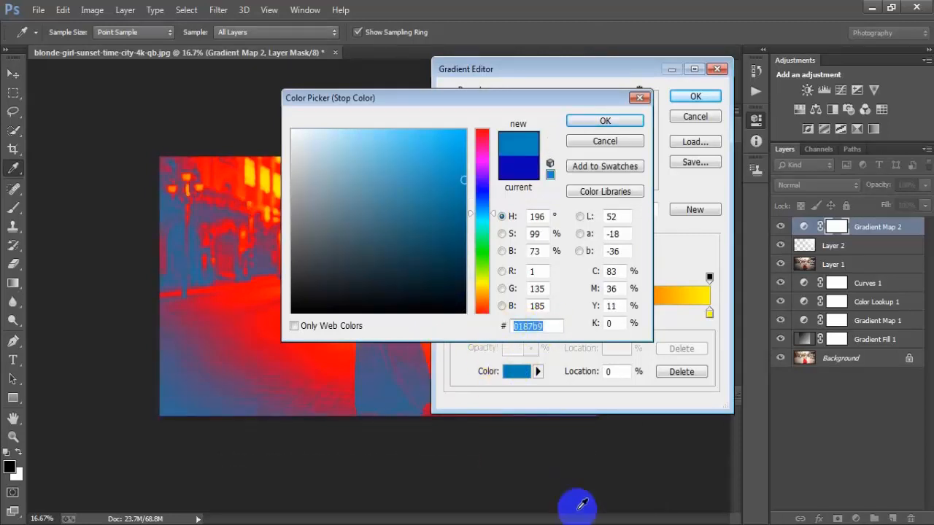
click(622, 124)
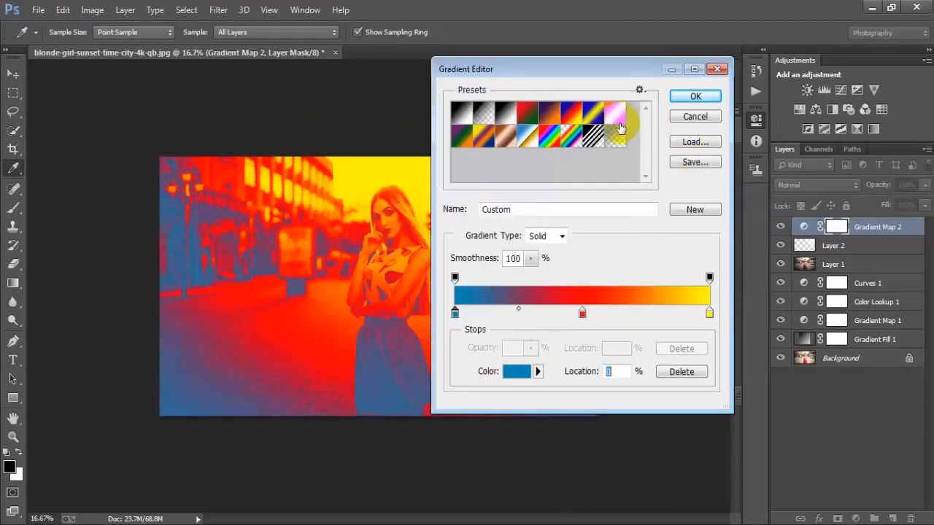
click(712, 96)
click(717, 112)
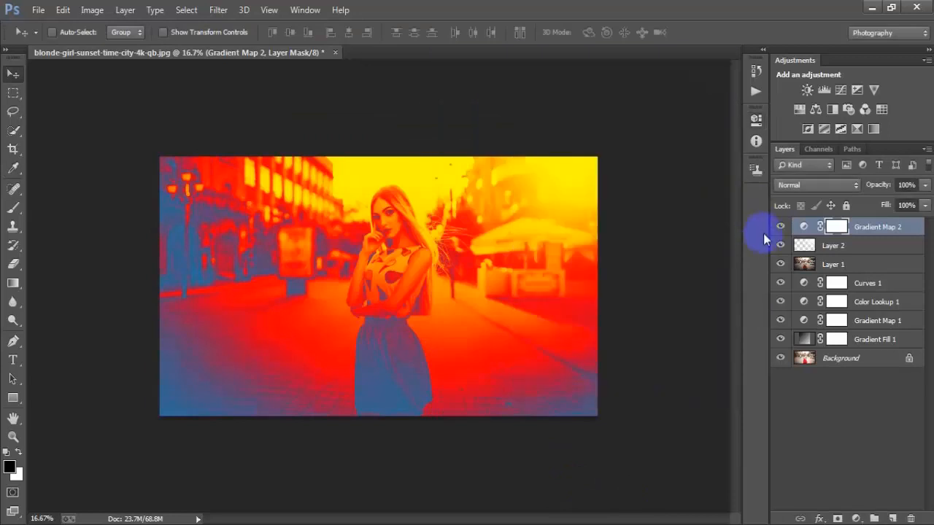
Step: Check the new gradient map hidden and shown, then set its blend mode to Overlay and its fill to 6%
click(780, 227)
click(781, 227)
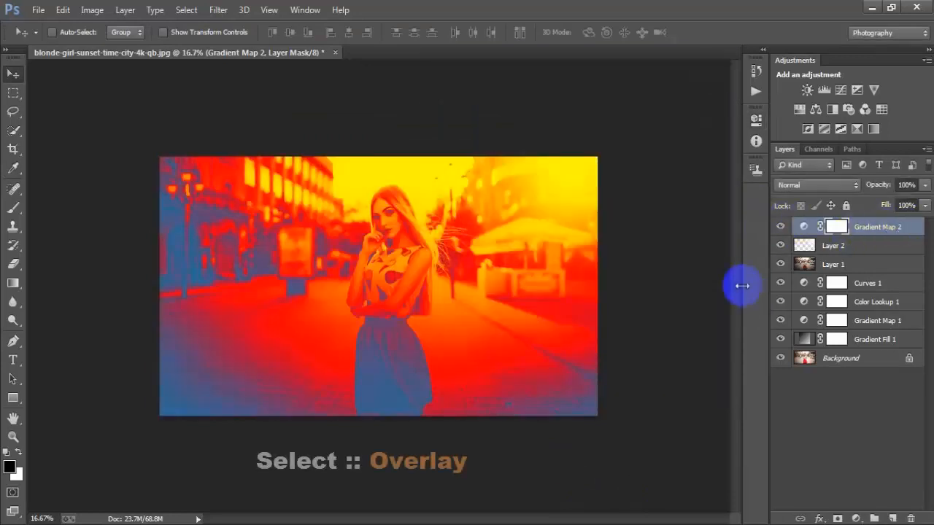
click(824, 187)
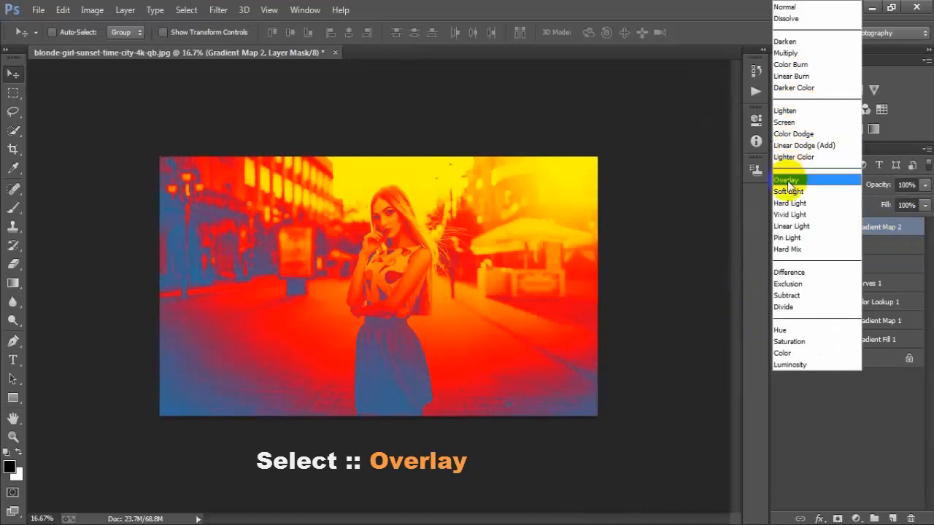
click(826, 182)
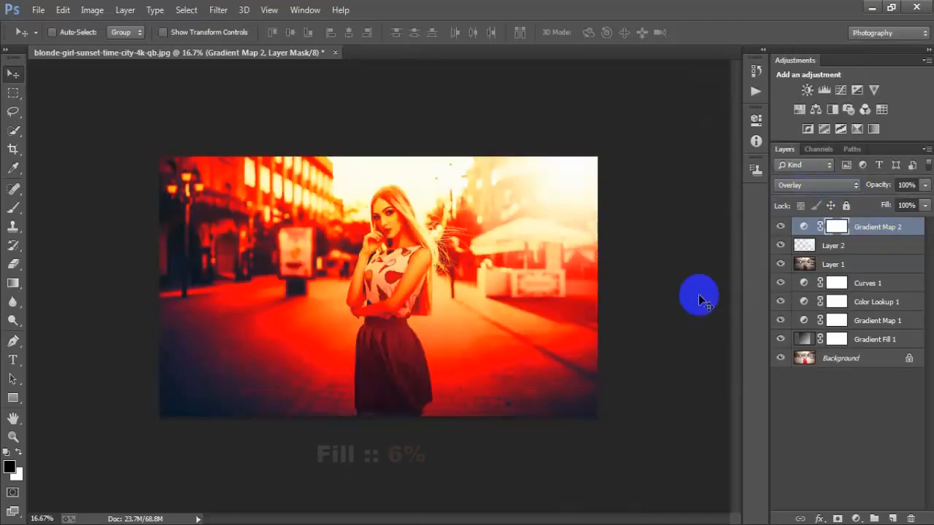
click(927, 208)
drag(927, 227, 859, 222)
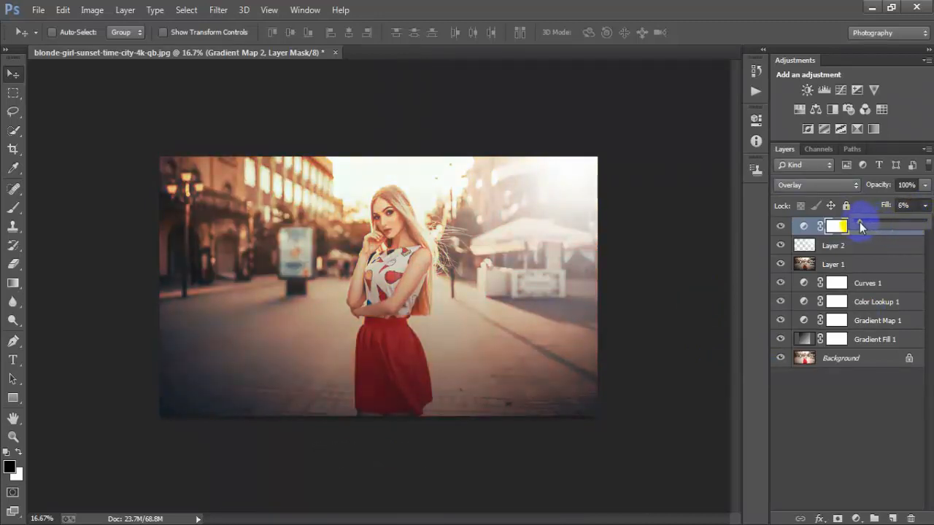
click(725, 252)
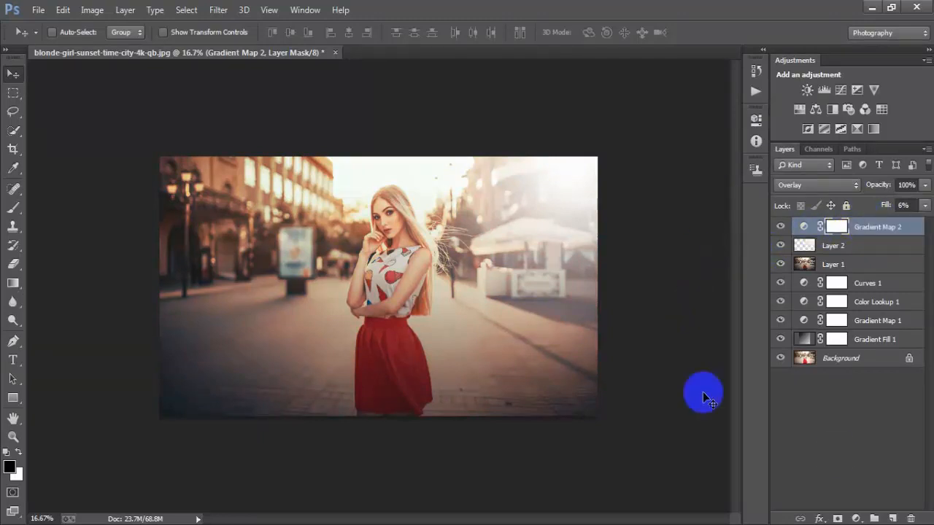
Step: Duplicate the Background layer
click(846, 366)
key(ctrl+j)
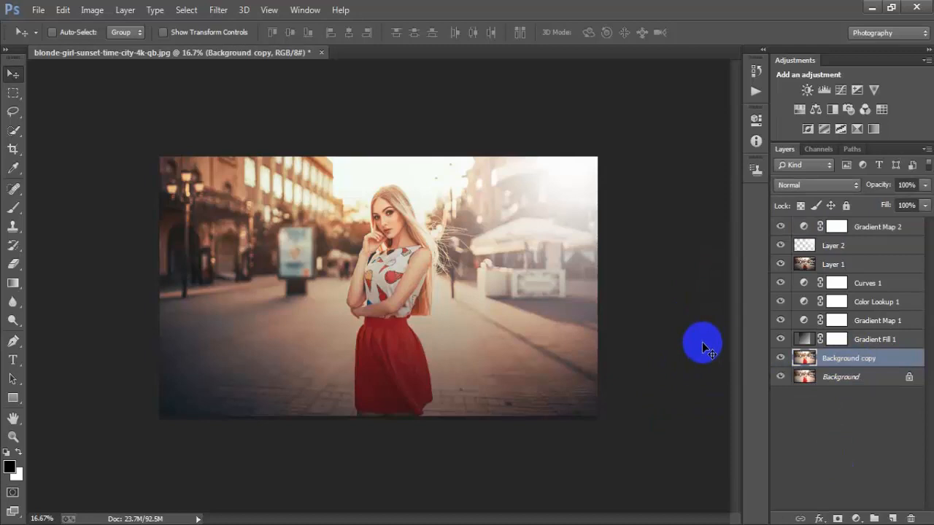
Step: Compare the original photo with the full colour grade by repeatedly showing the Background alone and restoring all layers
key(ctrl+plus)
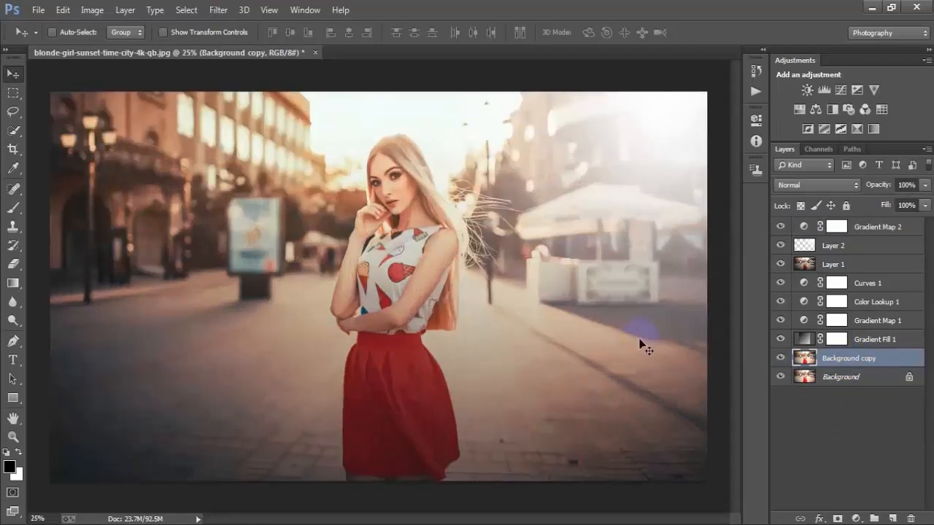
click(868, 226)
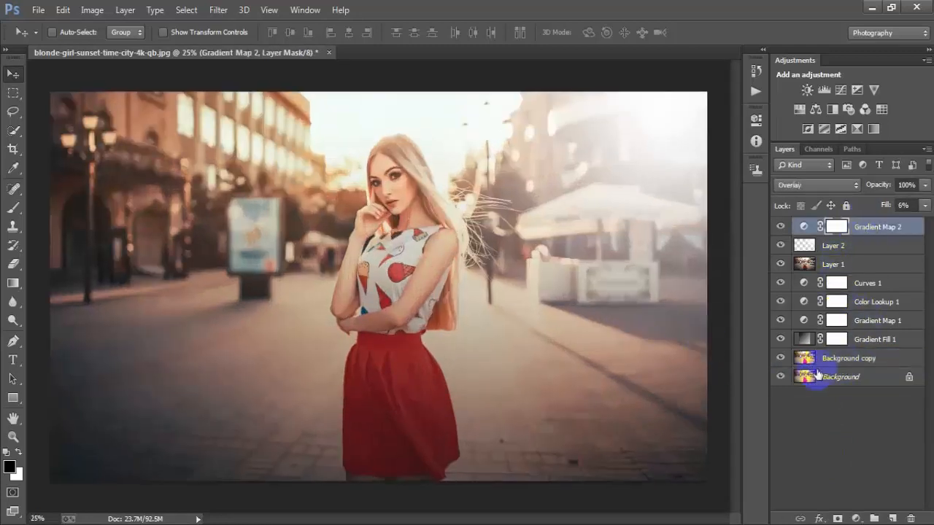
alt+click(779, 377)
alt+click(780, 377)
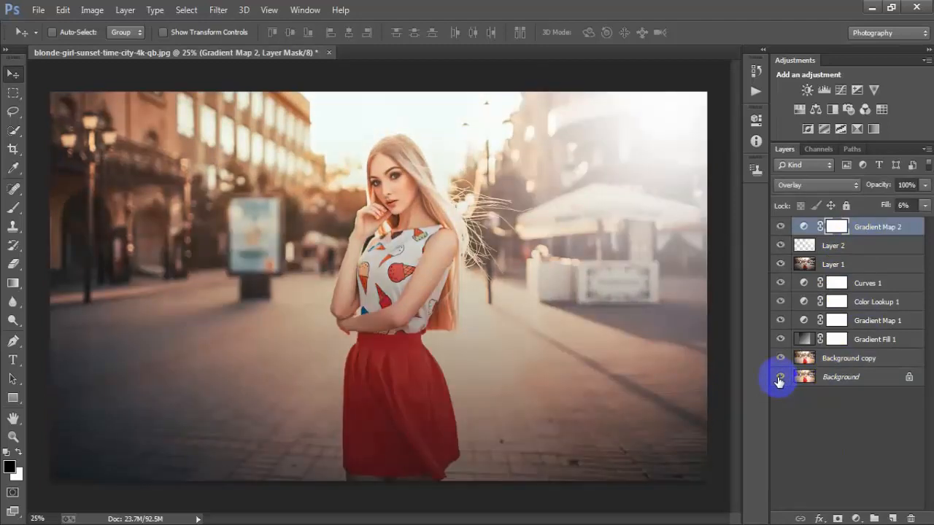
alt+click(780, 377)
alt+click(780, 377)
alt+click(779, 377)
alt+click(779, 377)
alt+click(779, 377)
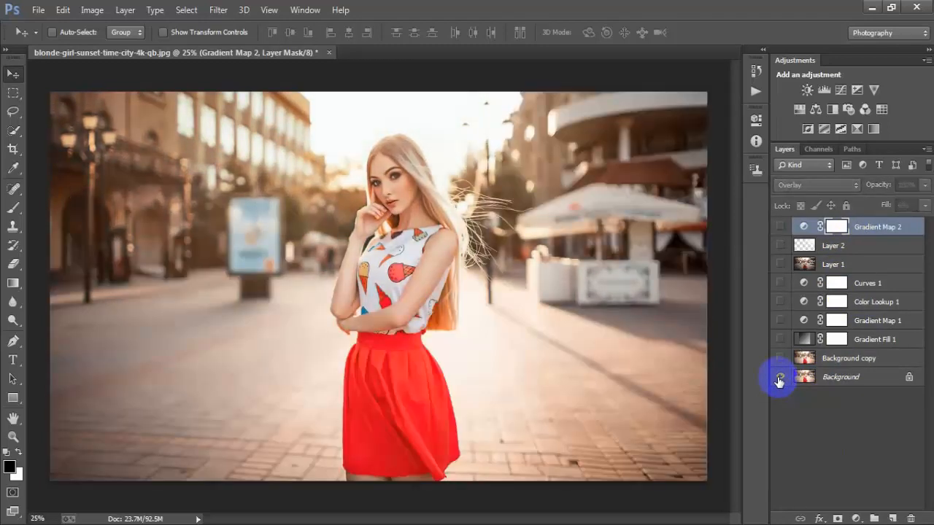
alt+click(780, 377)
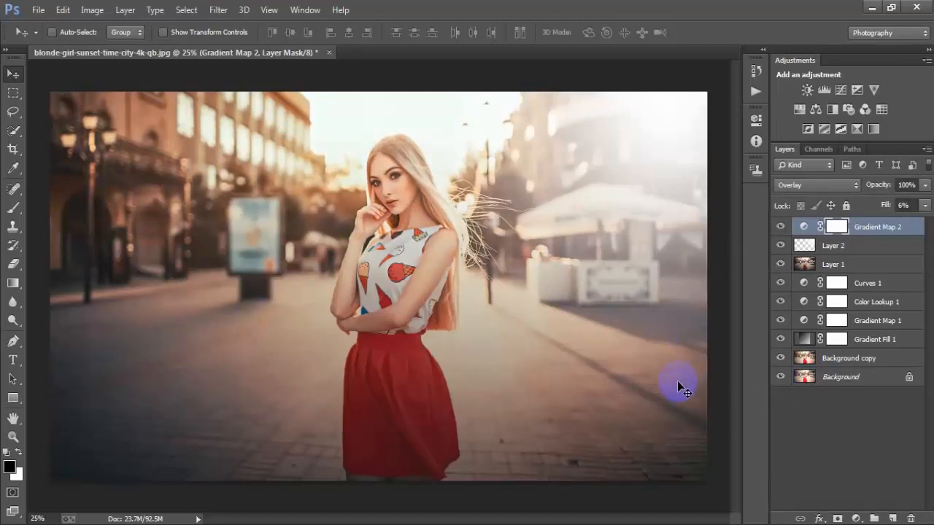
Step: Stamp all visible layers into a new top layer and apply the High Pass filter to it with a 1.0 pixel radius
key(ctrl+minus)
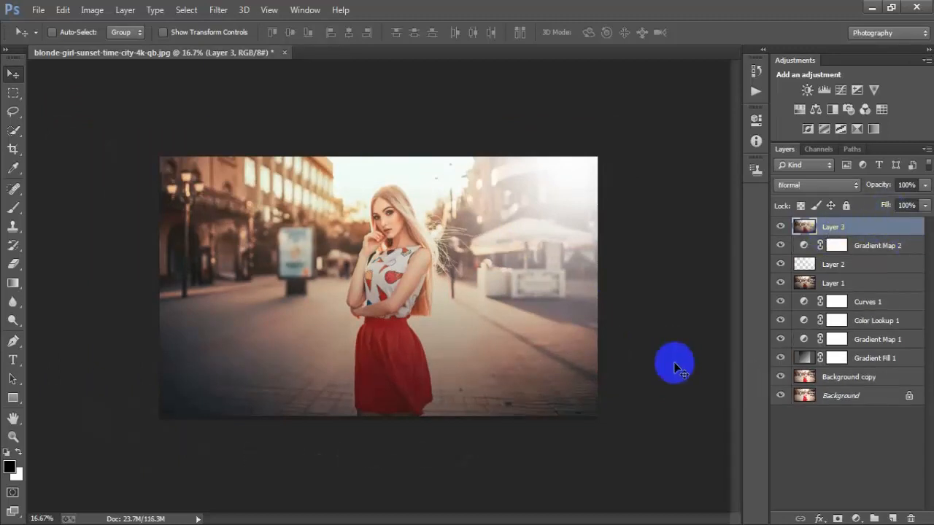
click(216, 13)
mouse_move(250, 333)
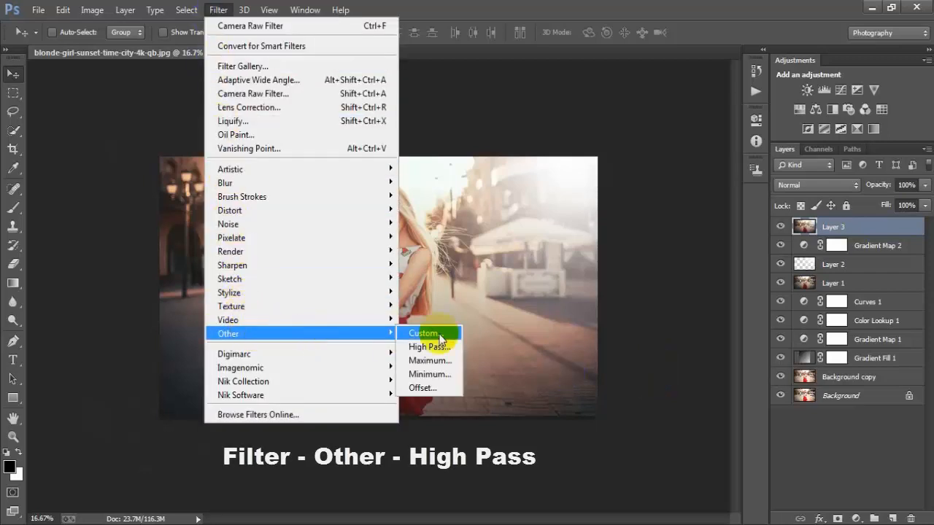
click(429, 348)
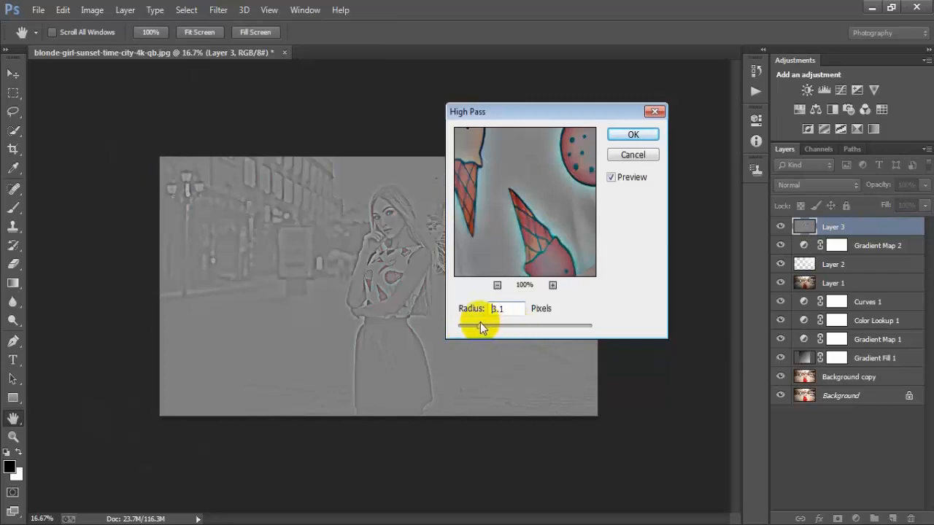
drag(480, 323, 465, 321)
click(513, 311)
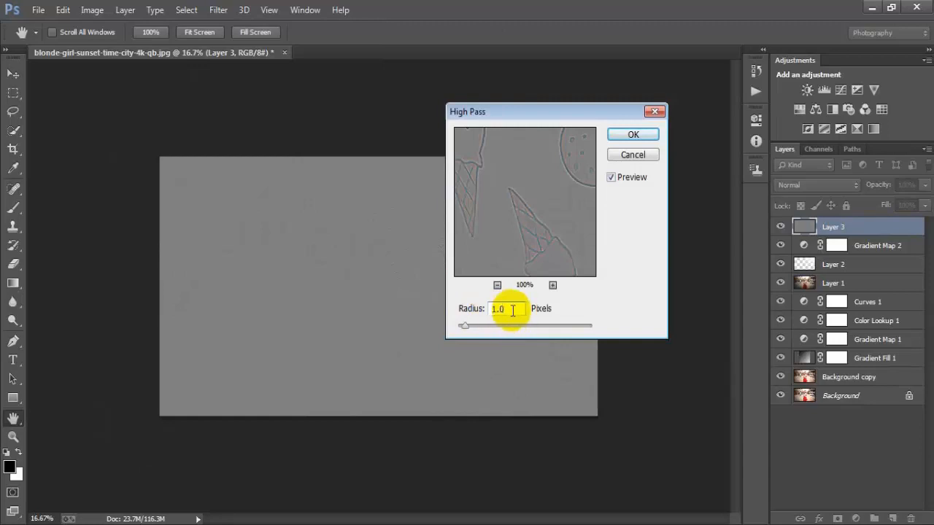
click(645, 139)
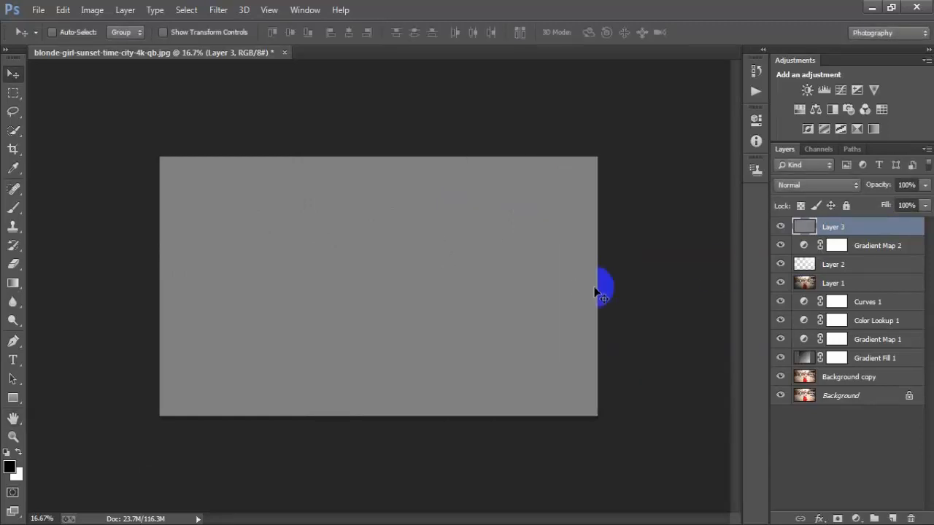
Step: Check the High Pass layer hidden and shown, then set its blend mode to Vivid Light and its opacity to 30%
click(780, 227)
click(780, 227)
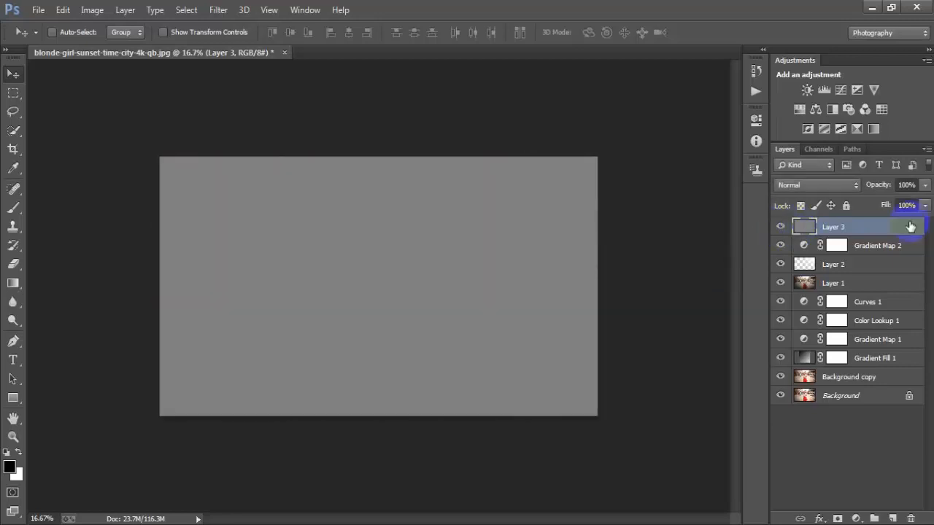
click(810, 185)
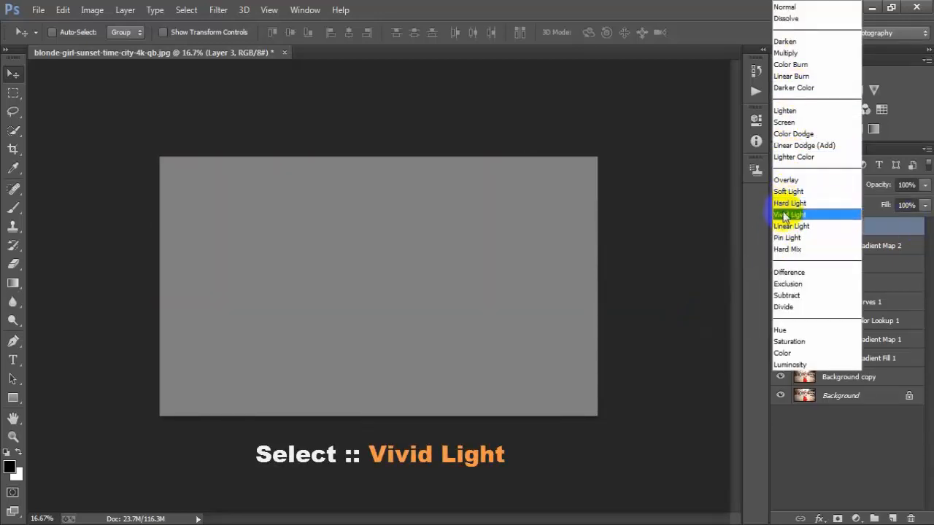
click(791, 215)
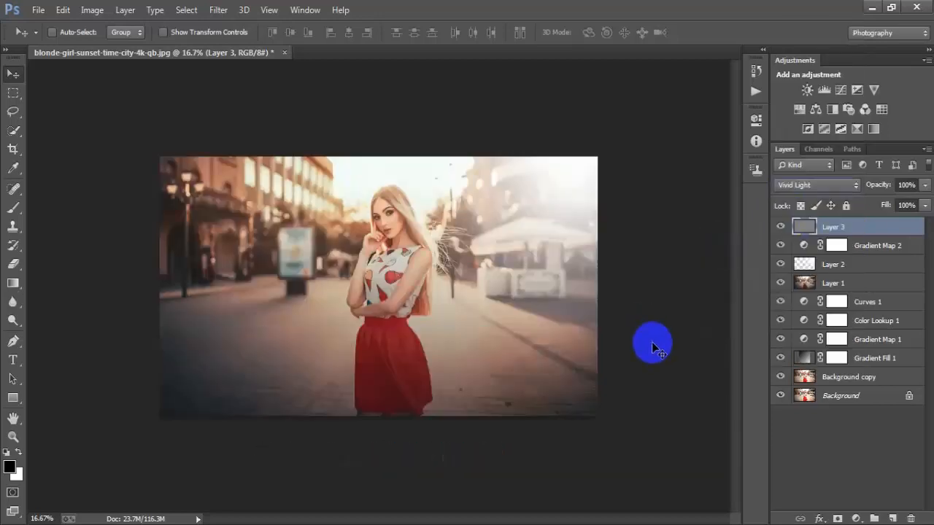
click(925, 186)
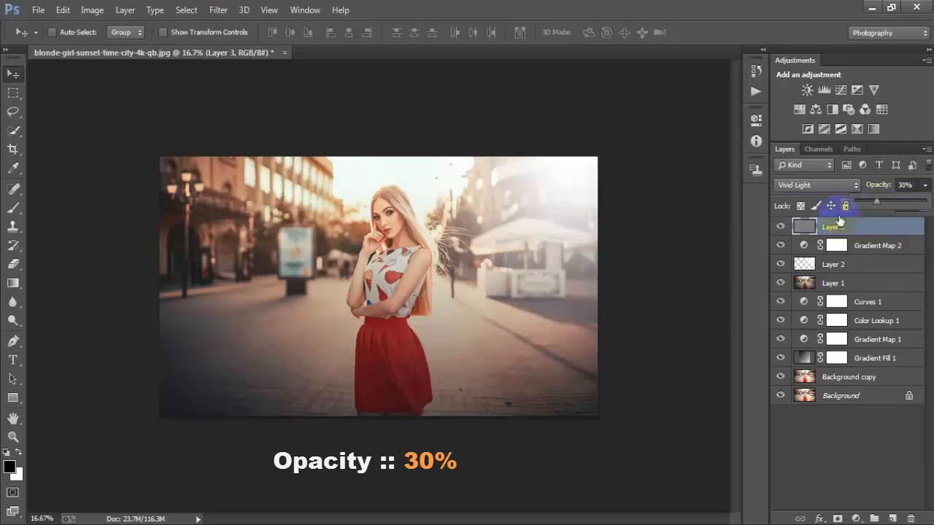
click(718, 280)
Step: Compare the sharpened final grade with the original photo by repeatedly isolating the Background layer and restoring all layers
key(ctrl+plus)
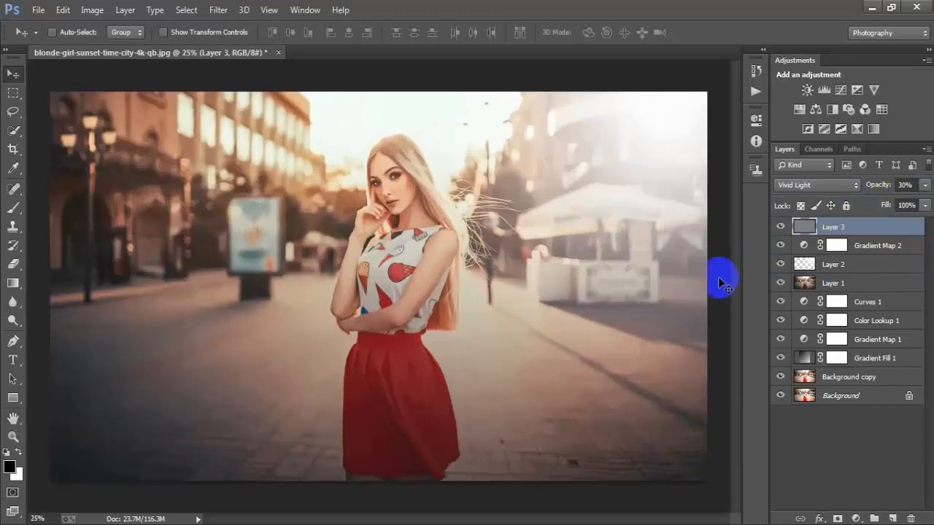
alt+click(781, 396)
alt+click(782, 396)
alt+click(781, 396)
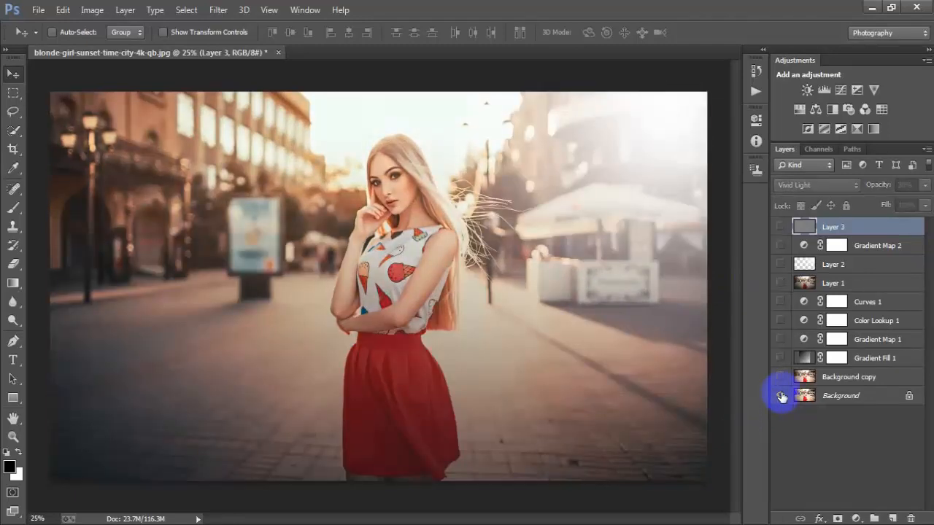
alt+click(781, 396)
alt+click(781, 397)
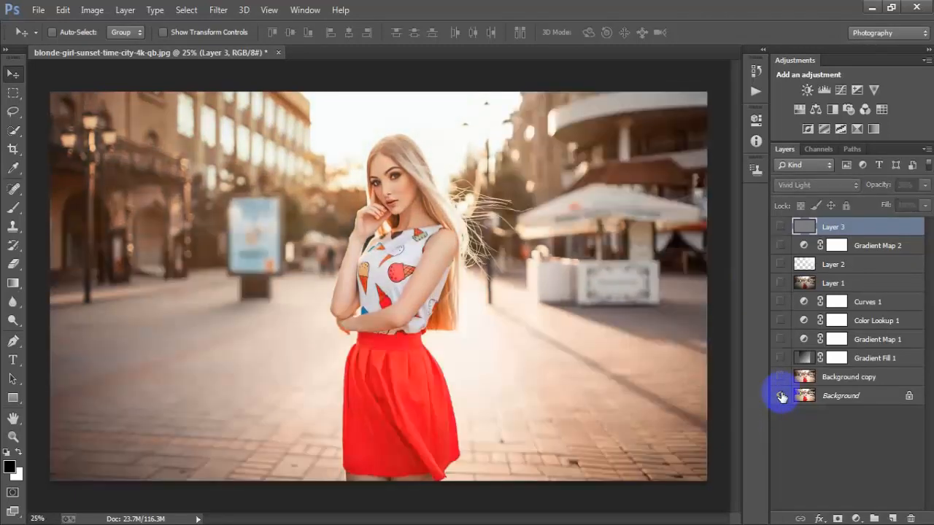
alt+click(781, 397)
alt+click(782, 396)
alt+click(781, 396)
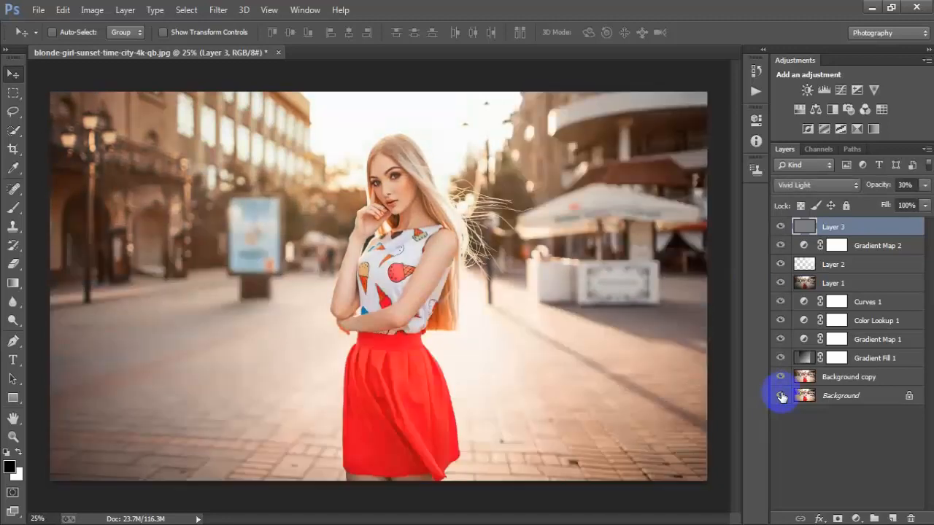
alt+click(781, 396)
alt+click(781, 396)
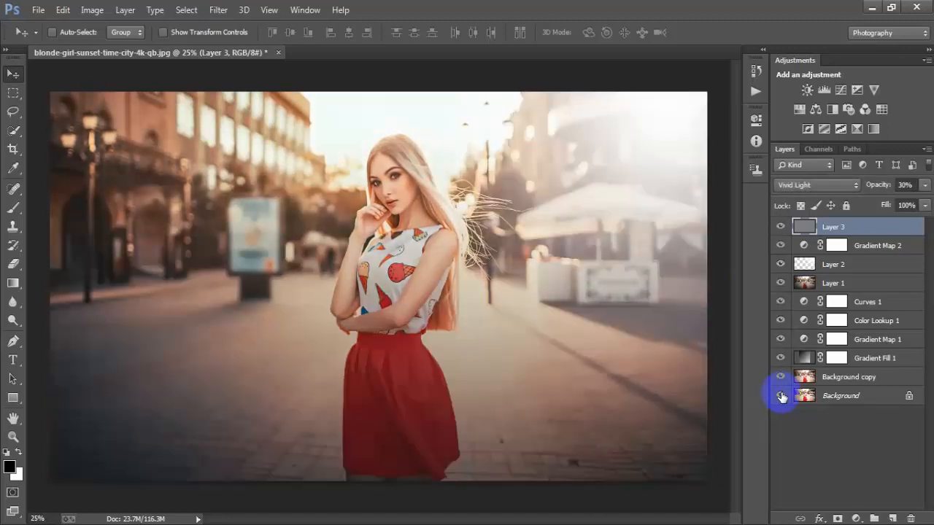
alt+click(781, 396)
alt+click(781, 397)
key(ctrl+minus)
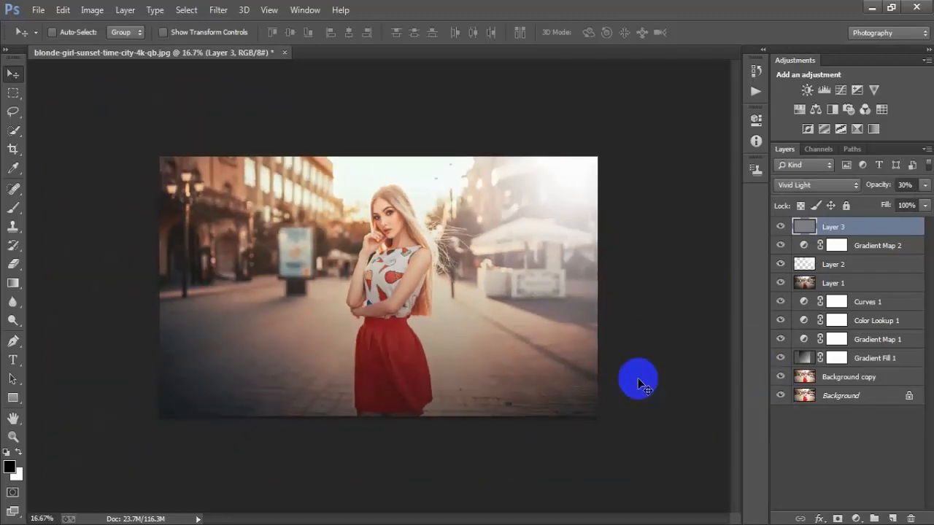